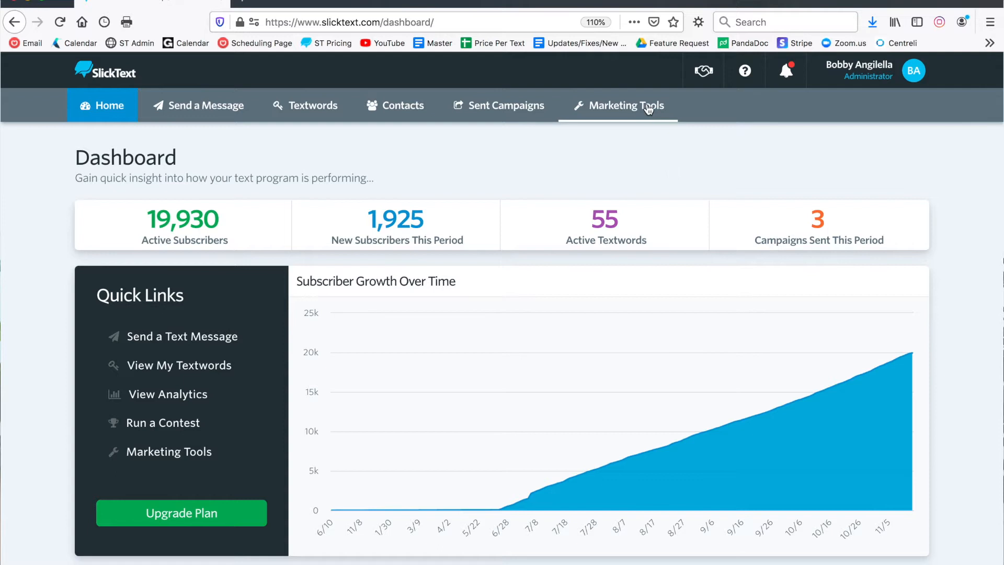
Step: Open the list of opt-in web forms from the marketing tools
left_click(648, 108)
scroll(563, 170, "down", 4)
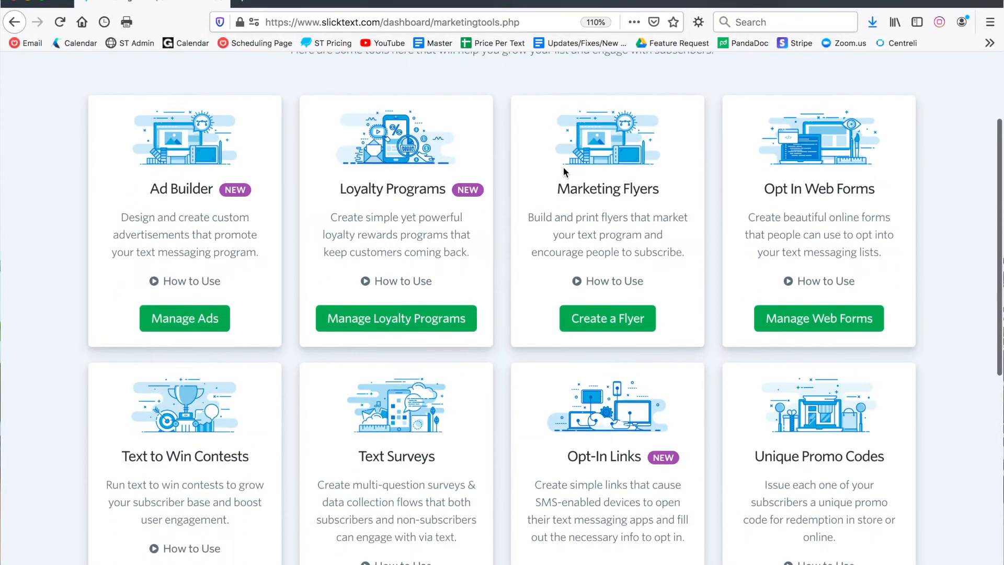
left_click_drag(735, 195, 875, 200)
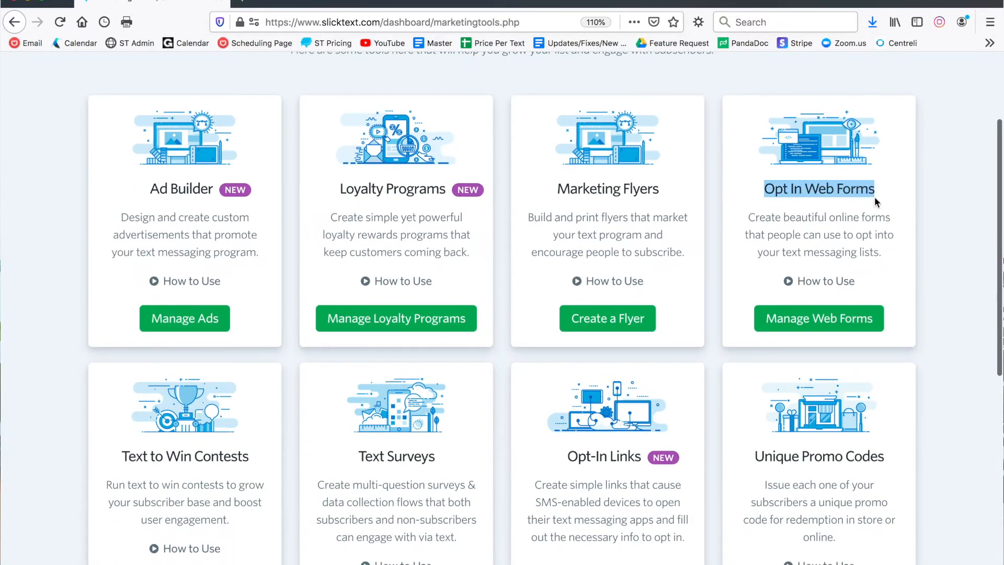
left_click(830, 313)
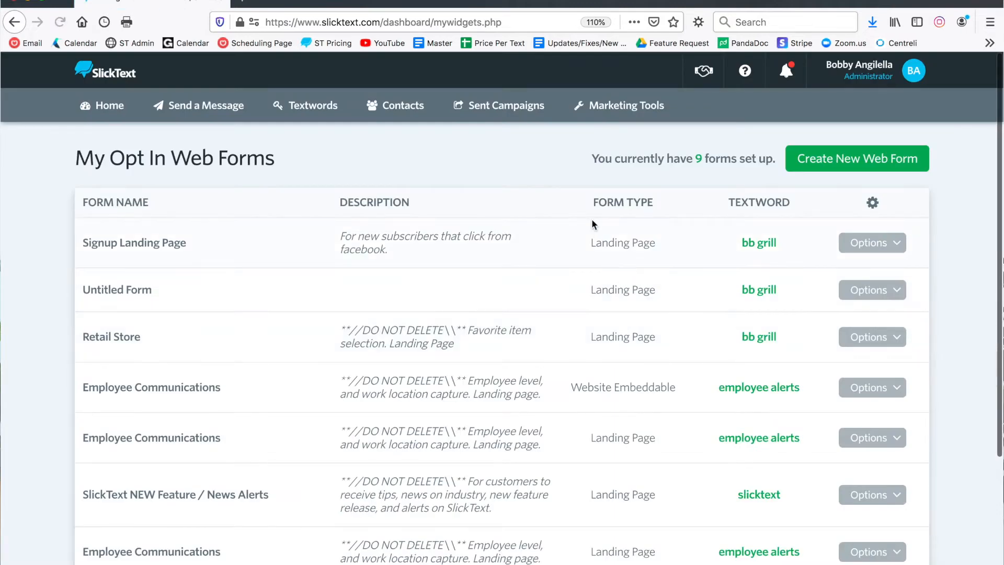
Step: Open the Signup Landing Page form's settings for editing
scroll(592, 223, "down", 1)
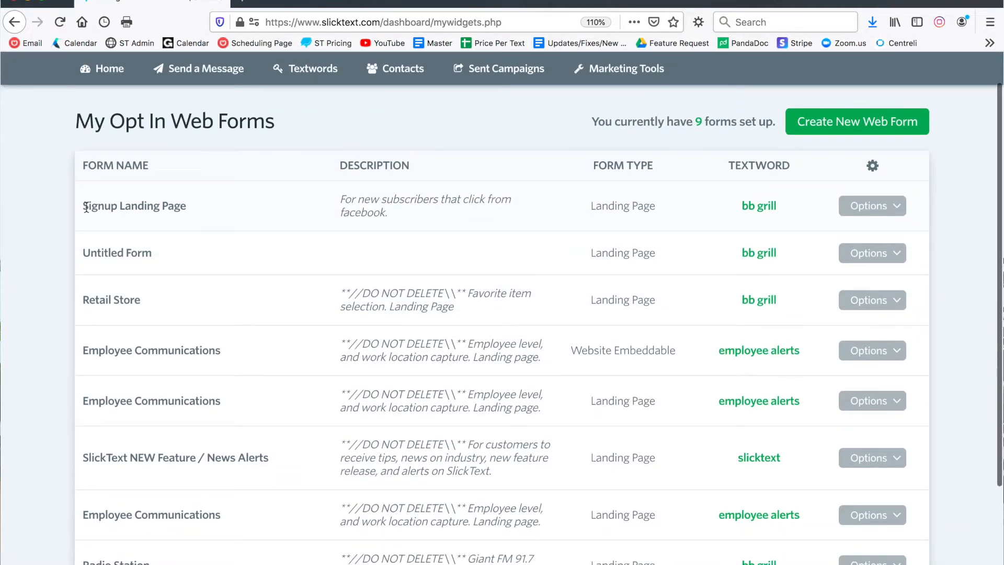
left_click_drag(86, 207, 184, 212)
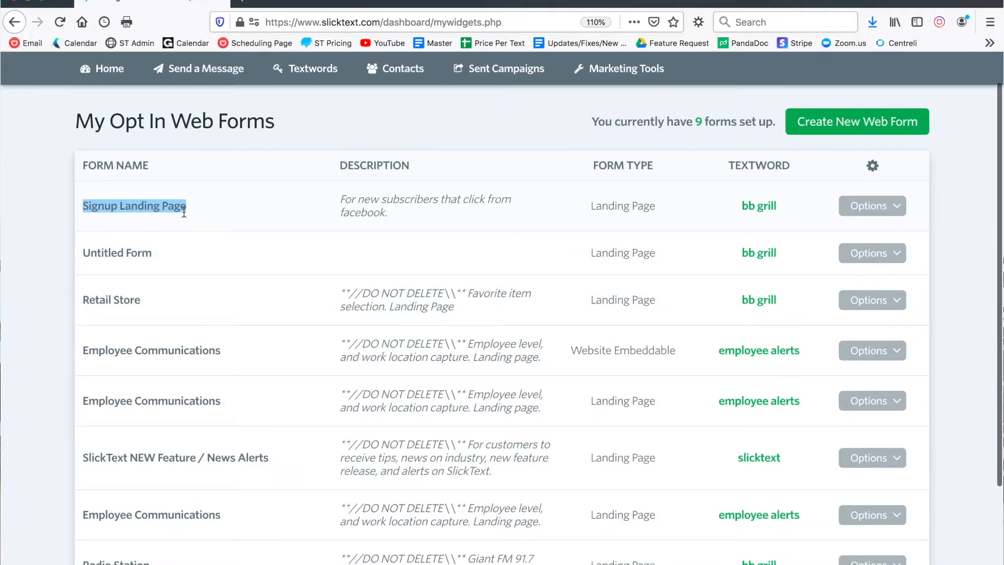
left_click(554, 235)
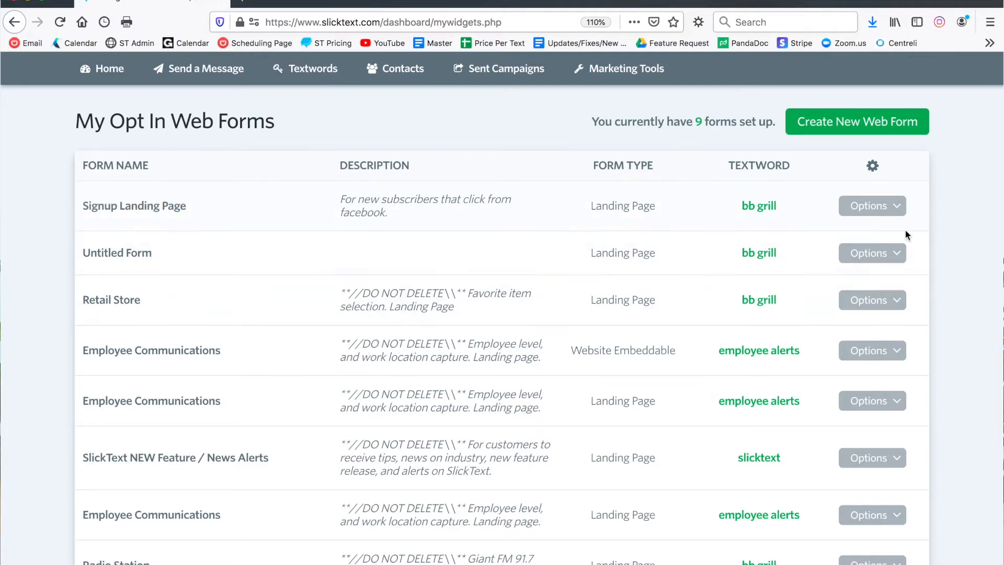
left_click(896, 205)
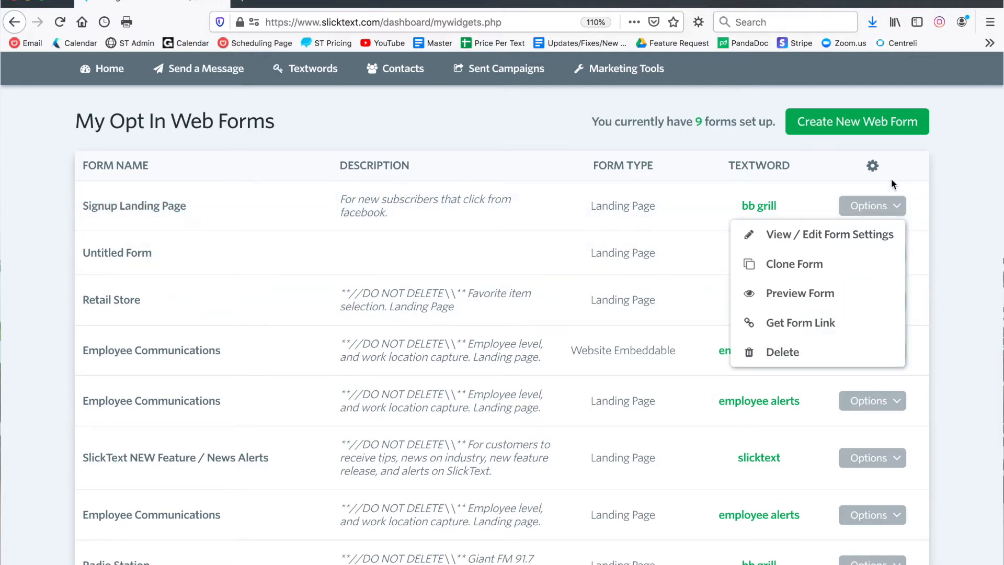
left_click(918, 178)
left_click(893, 208)
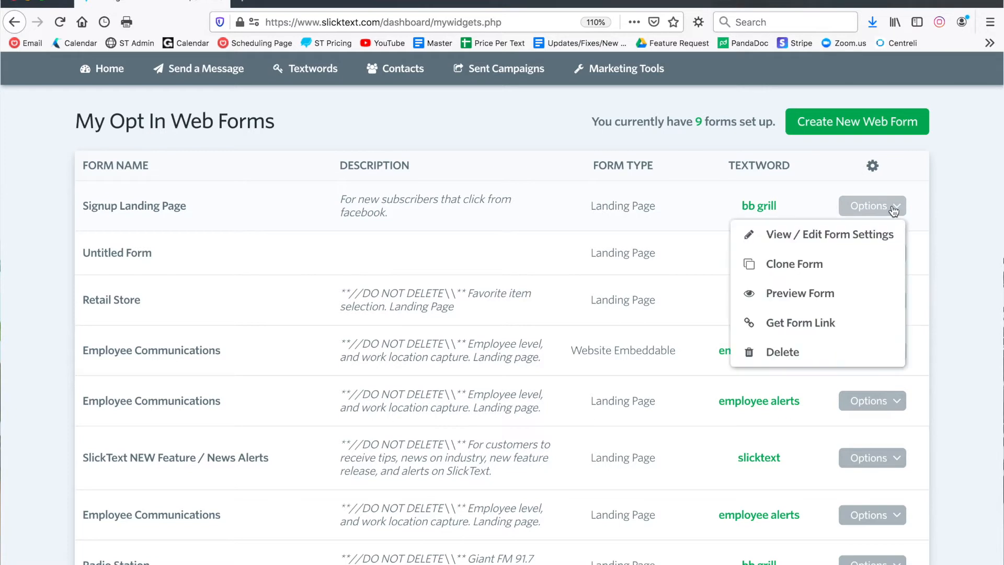
left_click(808, 234)
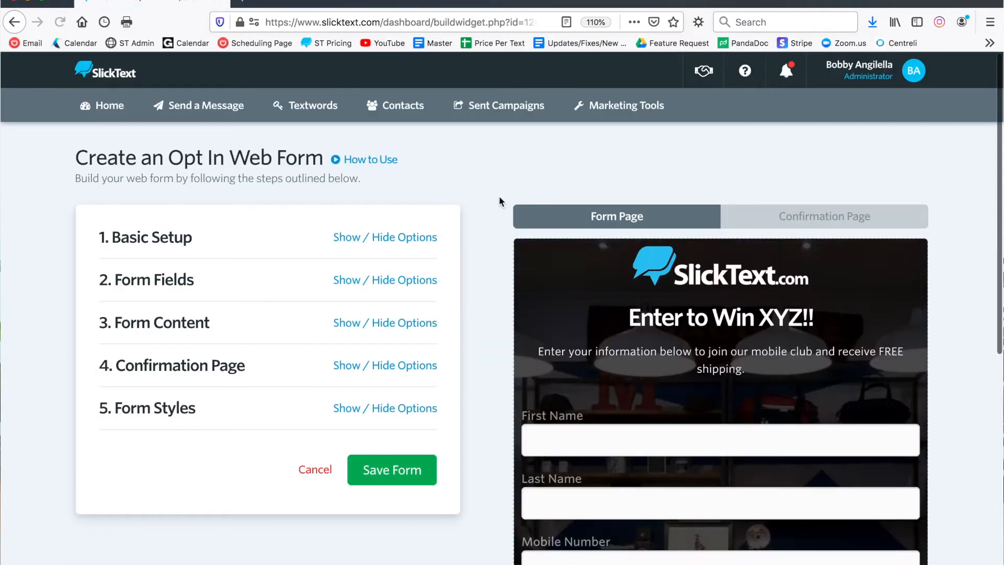
Step: Show the form's Basic Setup options and rename the form "Data Capture Landing Page"
scroll(481, 183, "down", 3)
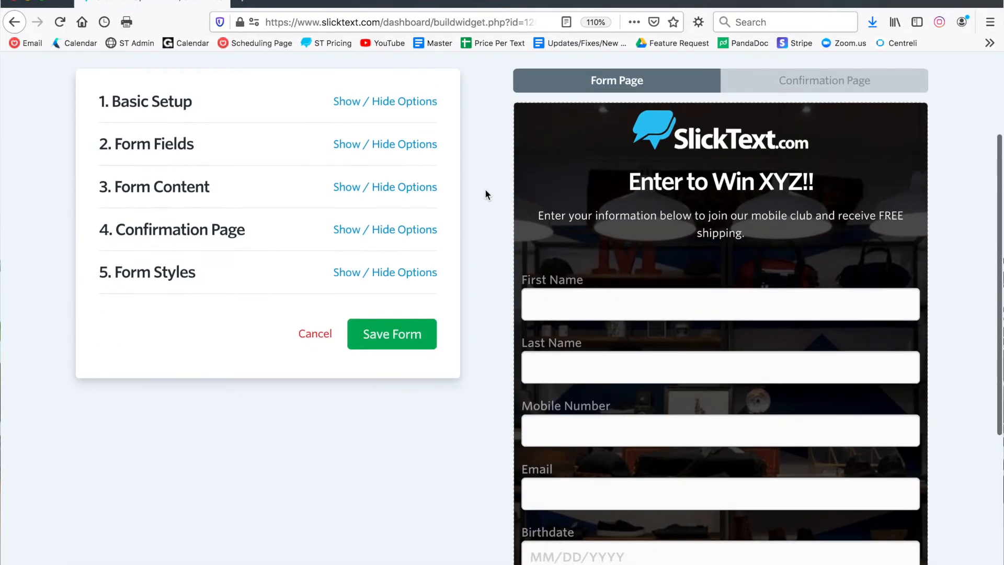
scroll(484, 191, "down", 3)
scroll(484, 191, "up", 4)
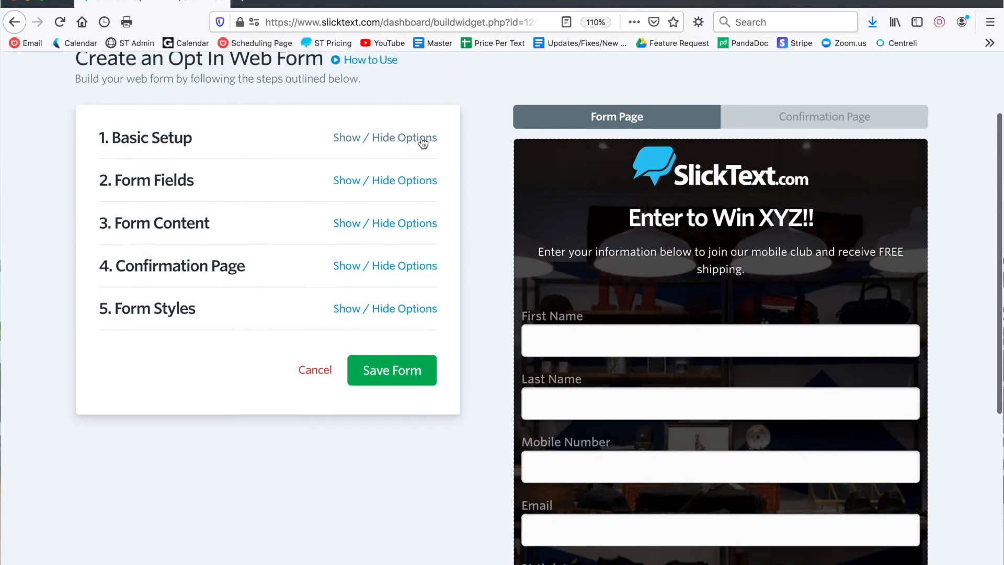
left_click(422, 141)
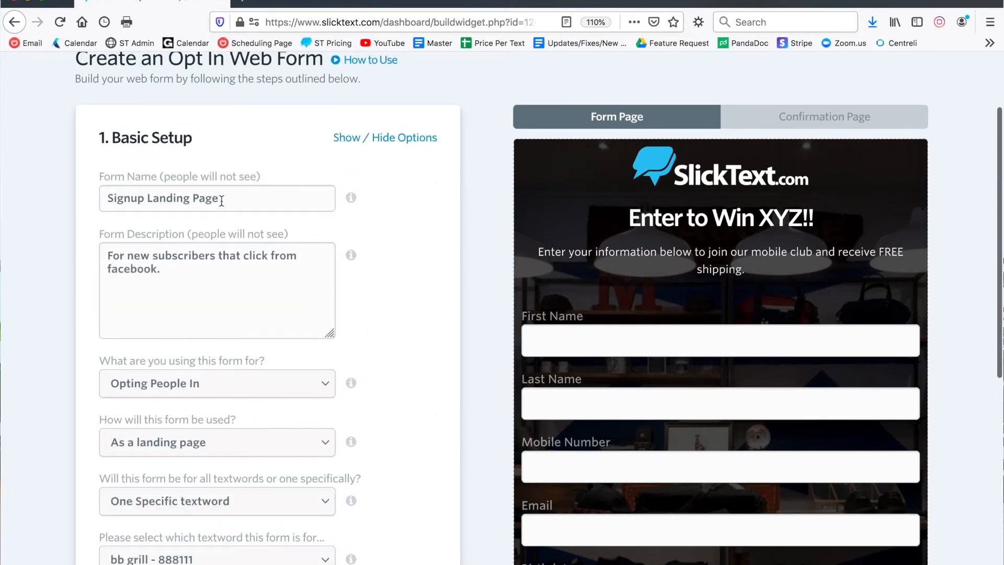
double_click(143, 194)
type("Data Capture")
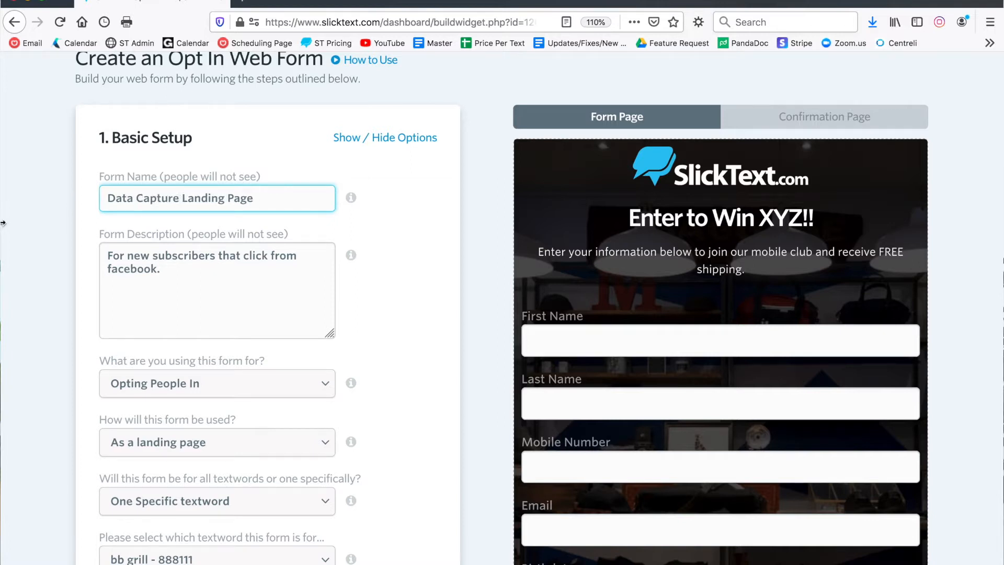
Step: Change the form description to "For existing subscribers that signup and click to provide extra details."
scroll(61, 248, "down", 3)
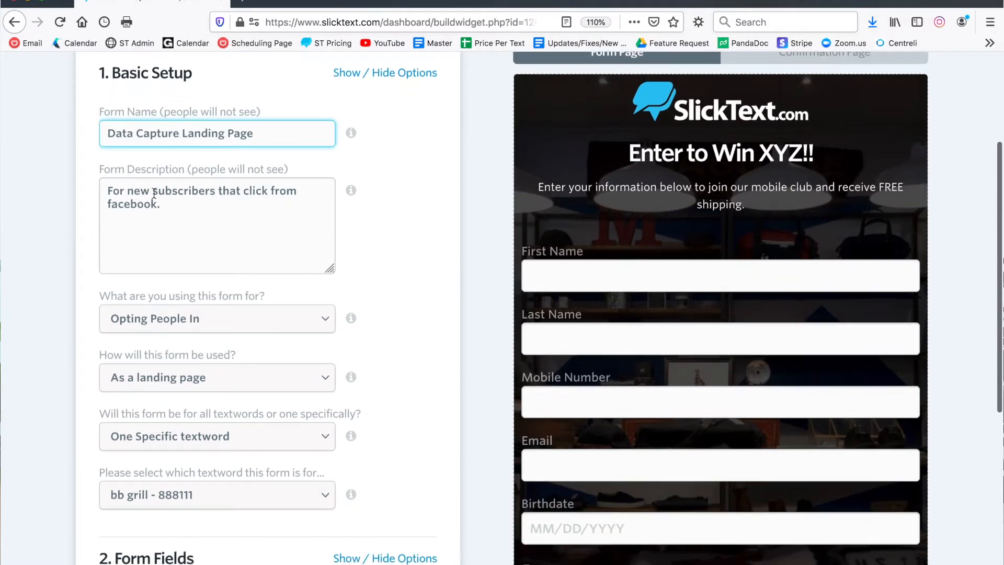
double_click(137, 191)
type("existi")
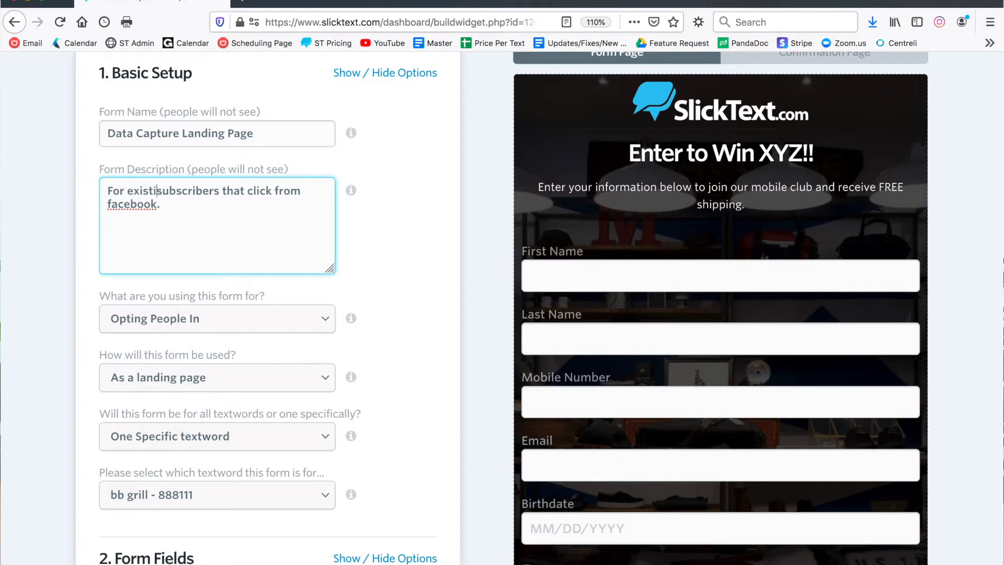
type("ng")
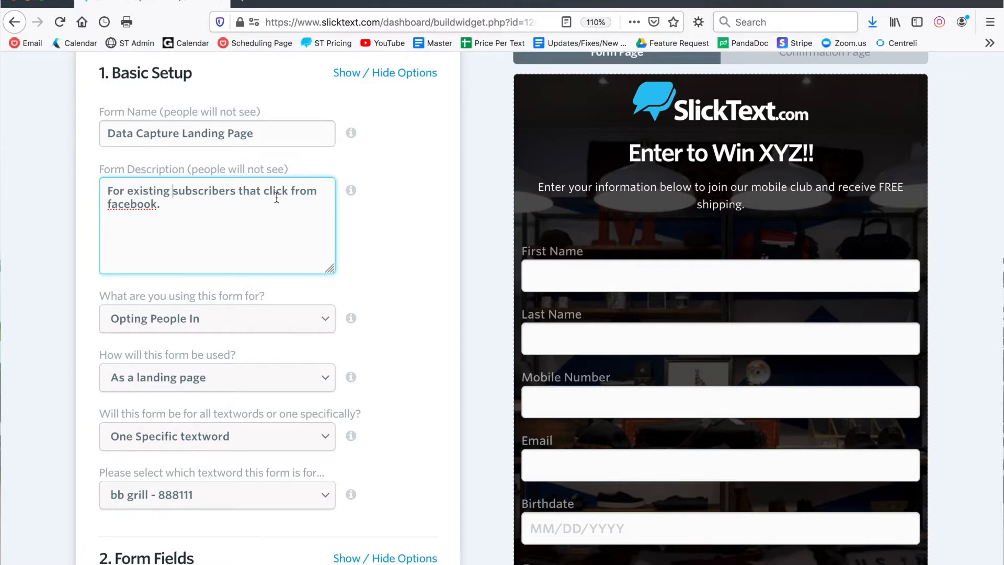
left_click_drag(284, 199, 301, 188)
key("BackSpace")
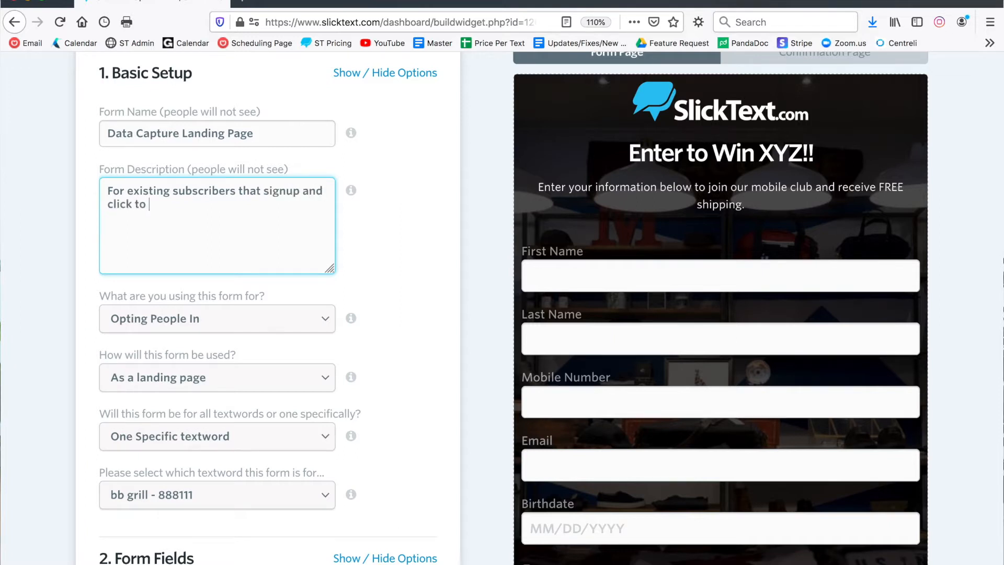
type("provide extra details.")
left_click(355, 297)
Step: Try the consent checkbox in the form preview and set the form's purpose to Capturing Subscriber Info
scroll(357, 296, "down", 2)
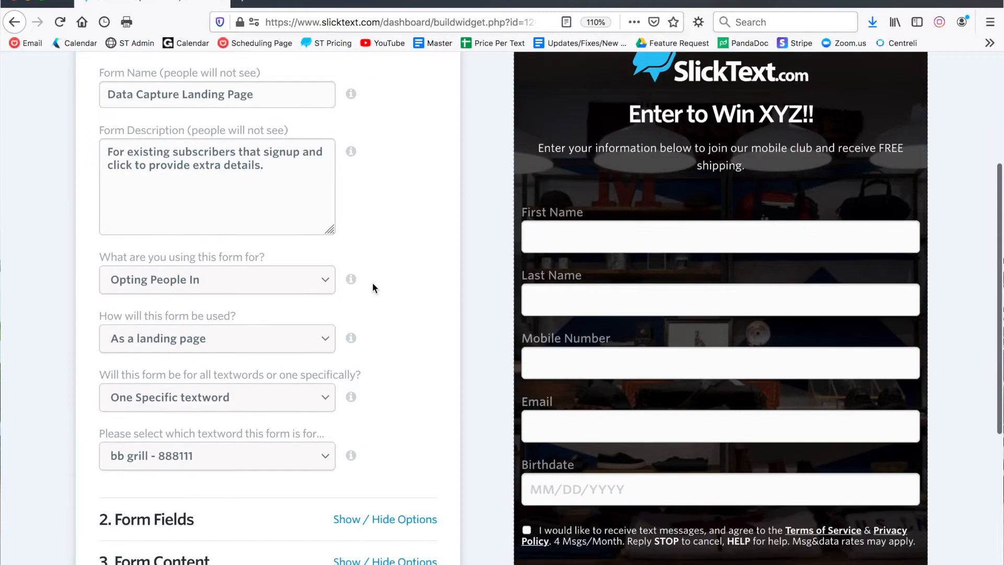
left_click_drag(140, 259, 261, 260)
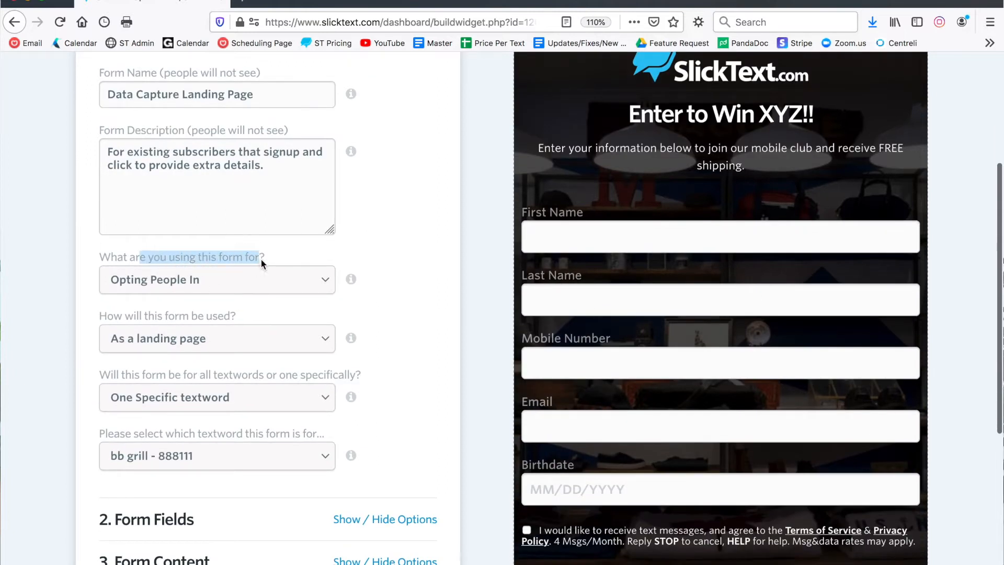
left_click(252, 284)
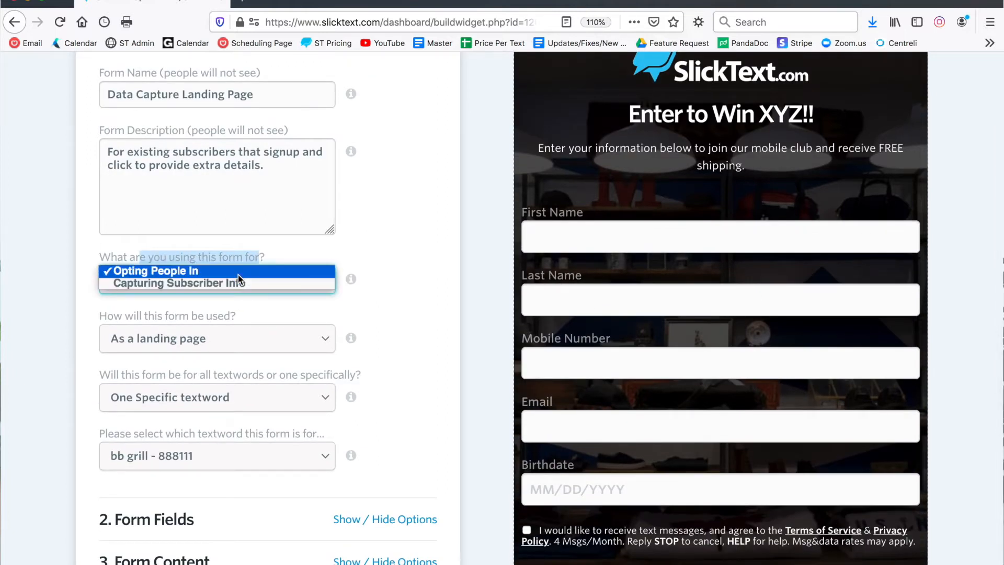
left_click(529, 533)
left_click(527, 529)
left_click(527, 529)
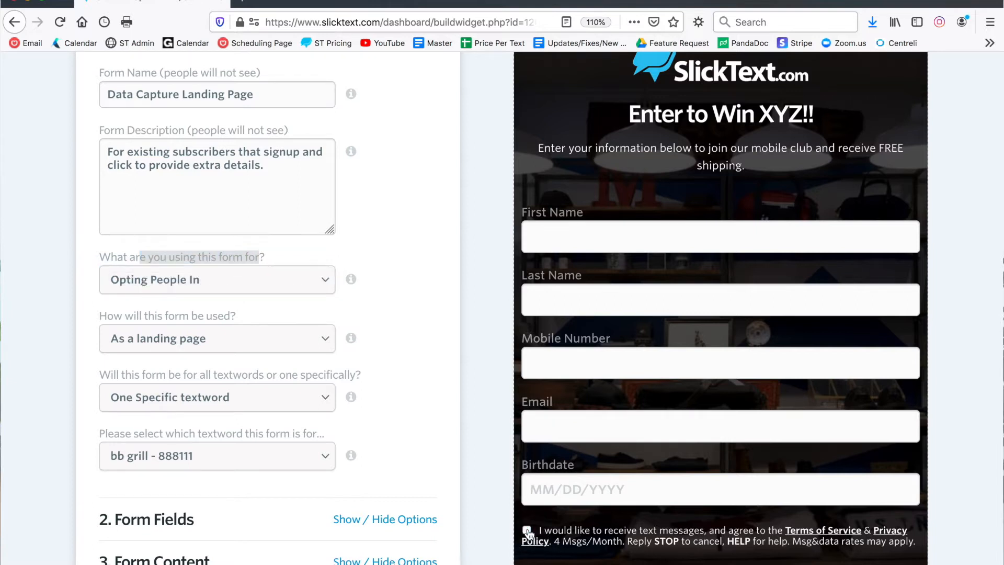
left_click(258, 281)
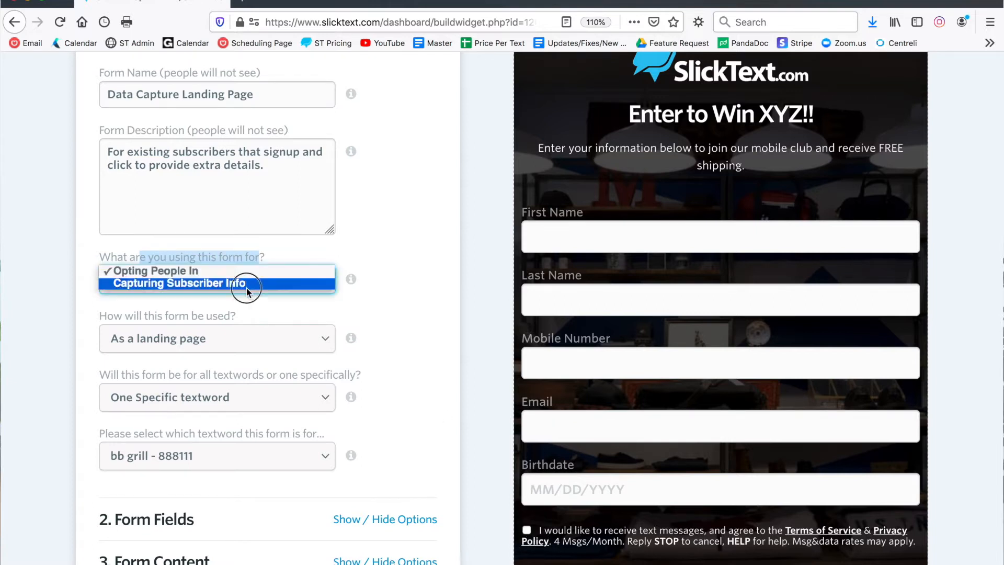
left_click(247, 287)
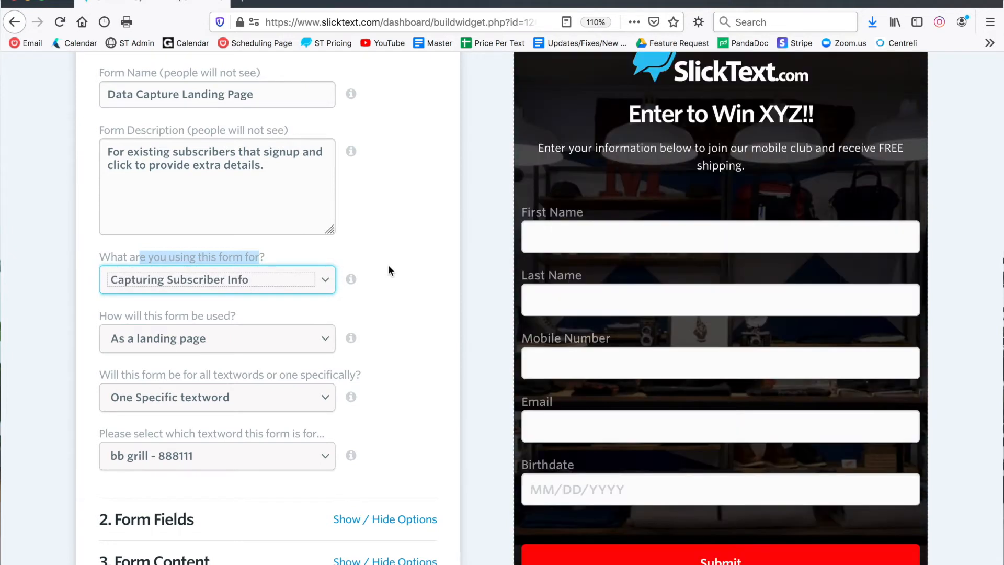
Step: Choose "As a landing page" for how the form will be used
scroll(416, 259, "down", 2)
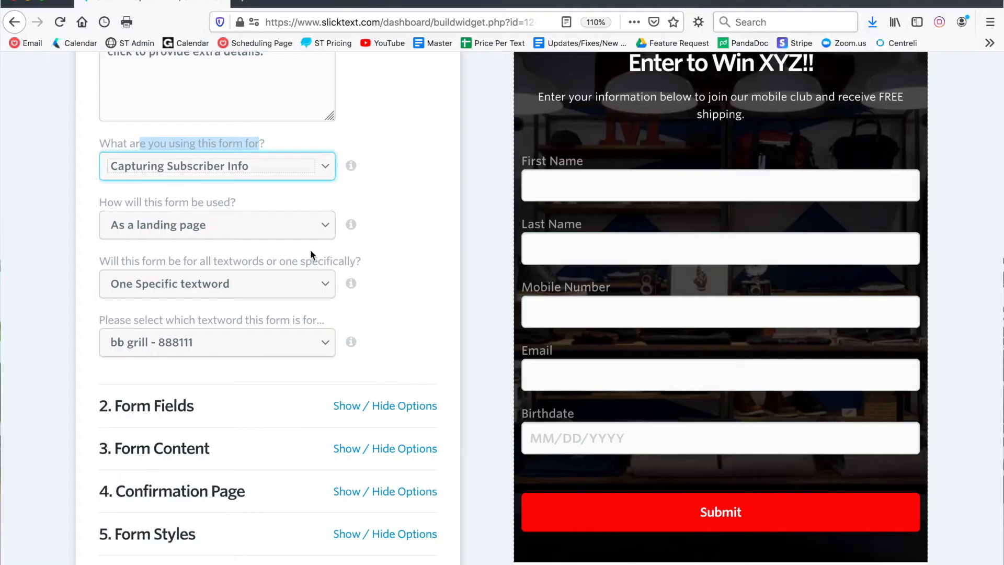
left_click_drag(235, 203, 102, 201)
left_click(132, 226)
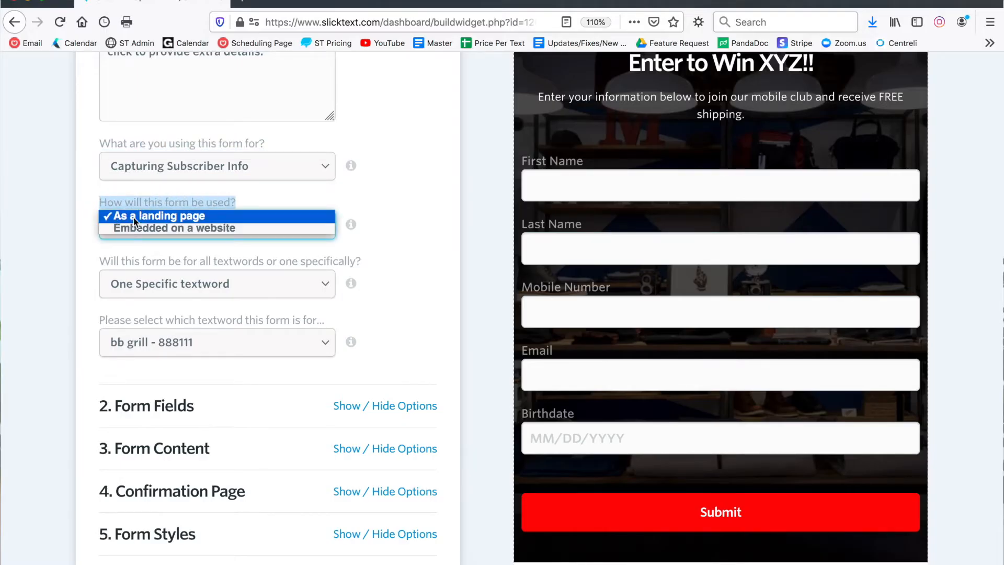
left_click(133, 217)
left_click(363, 213)
scroll(365, 215, "down", 1)
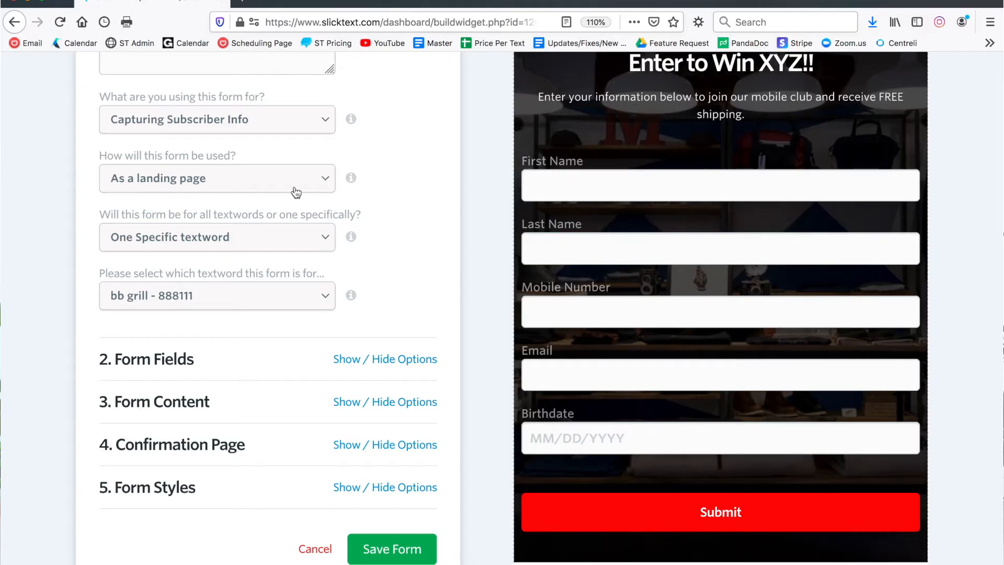
Step: Assign the form to One Specific textword and select "bb grill - 888111"
left_click(289, 239)
left_click(275, 230)
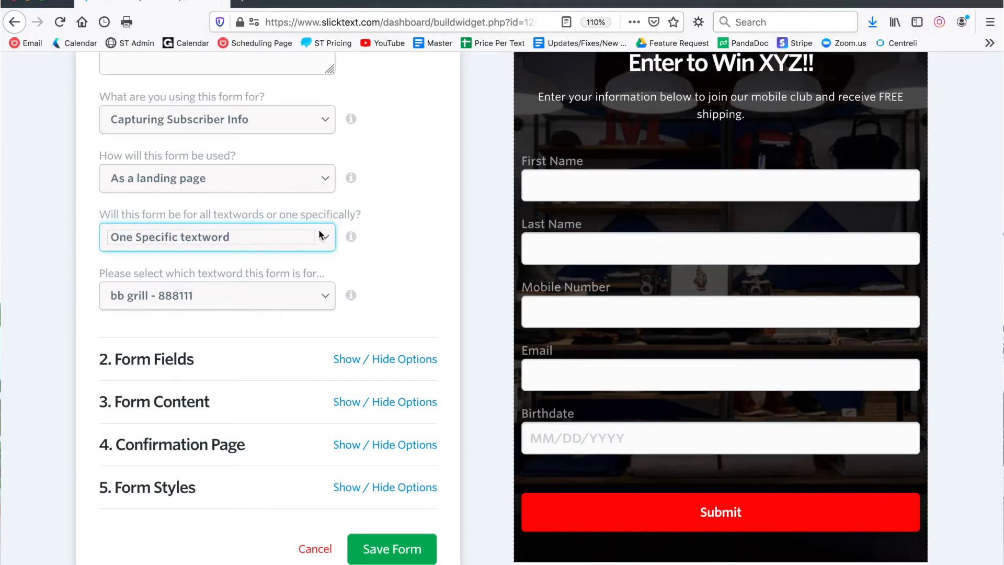
left_click(262, 297)
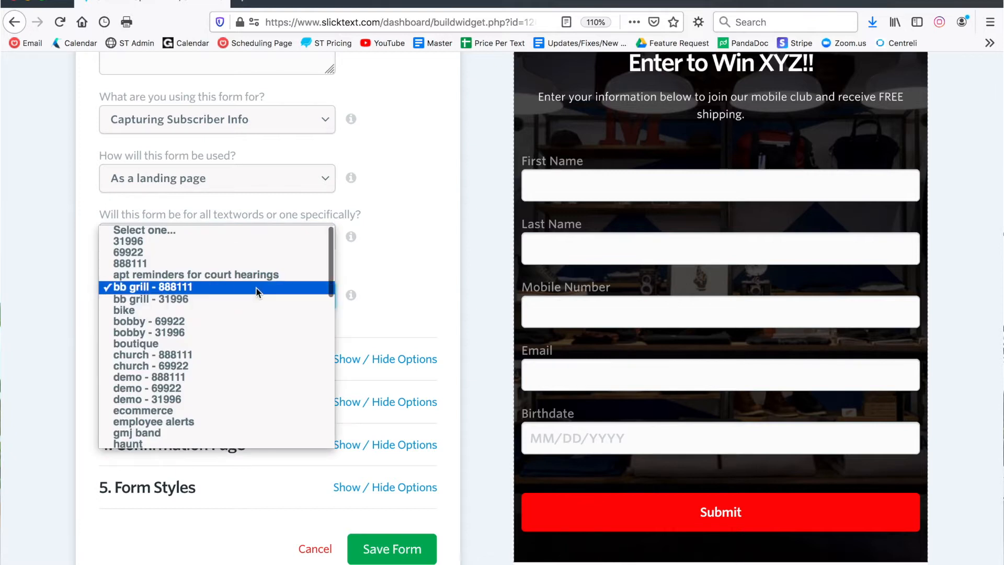
left_click(261, 289)
Step: Collapse the Basic Setup options and enable the Favorite Color field in the Form Fields section
scroll(385, 283, "down", 2)
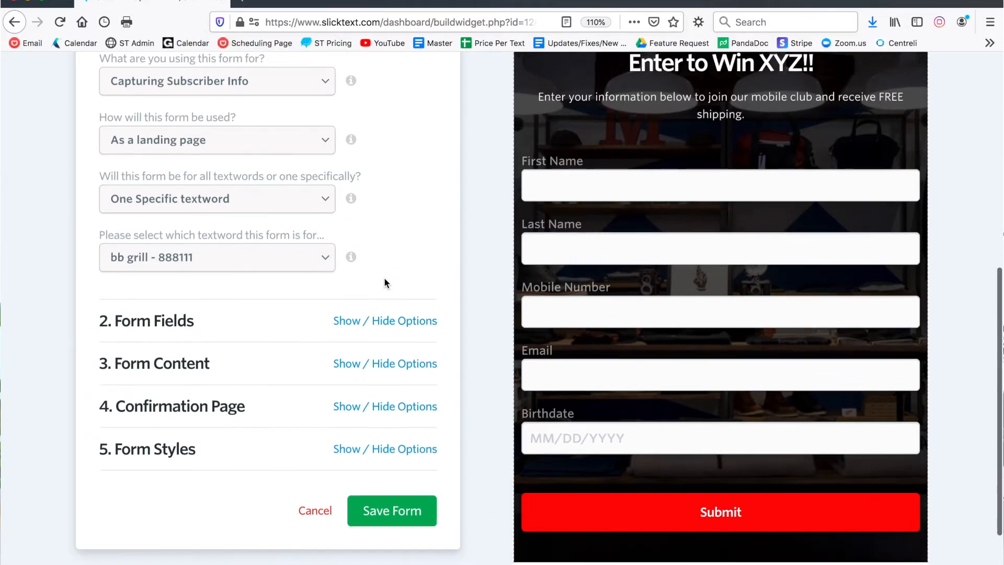
scroll(392, 297, "up", 10)
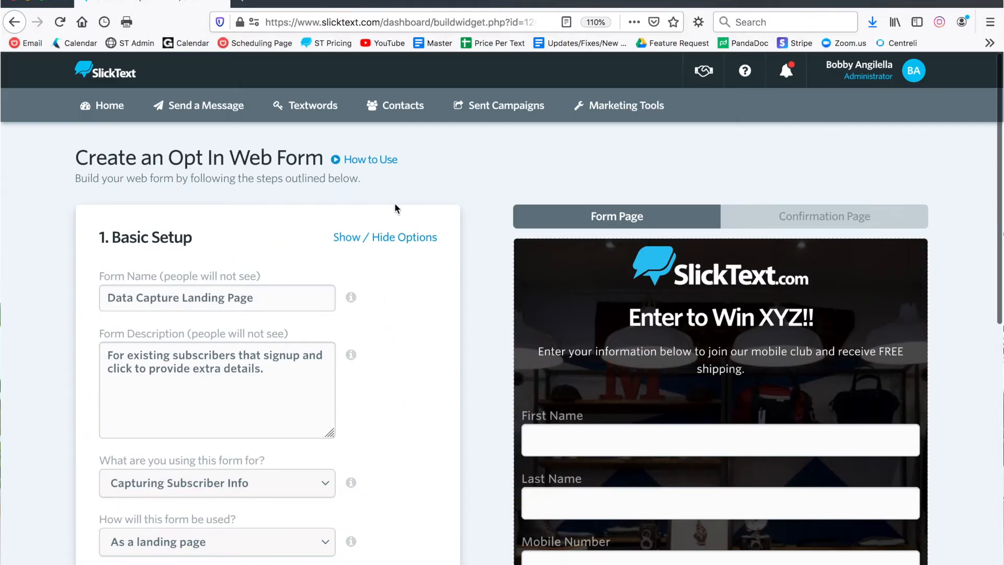
left_click(392, 248)
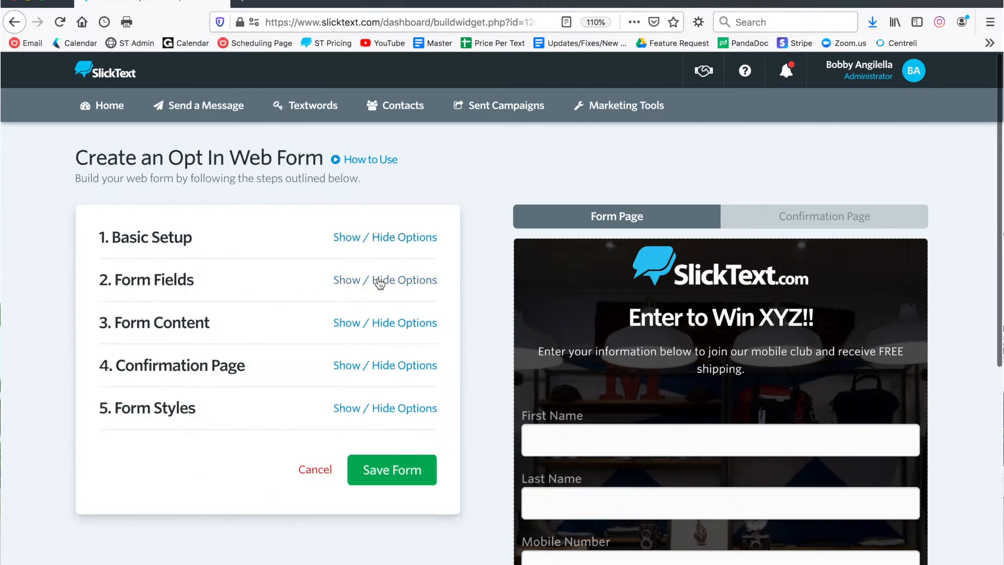
left_click(382, 279)
scroll(383, 241, "down", 3)
scroll(382, 240, "down", 5)
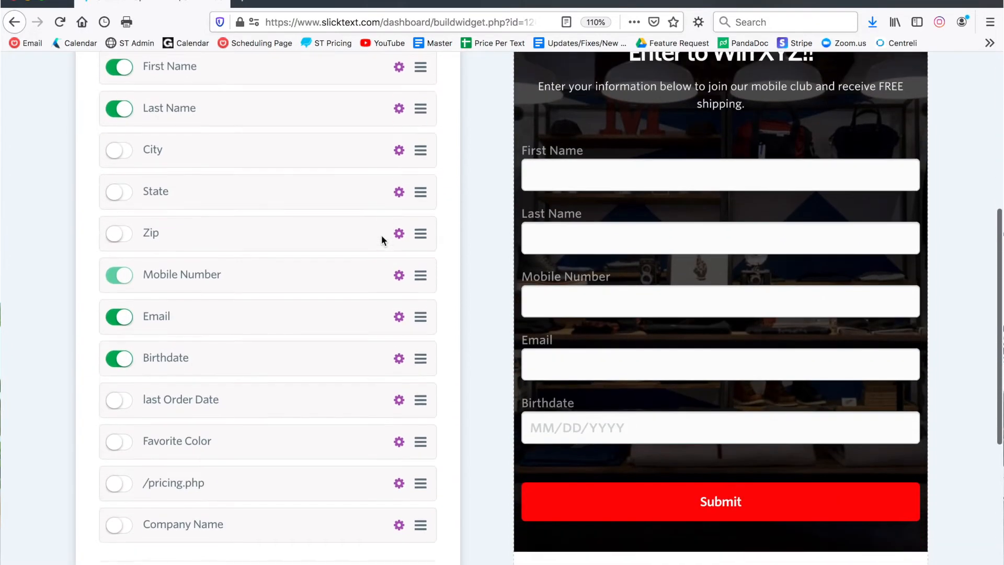
left_click(120, 427)
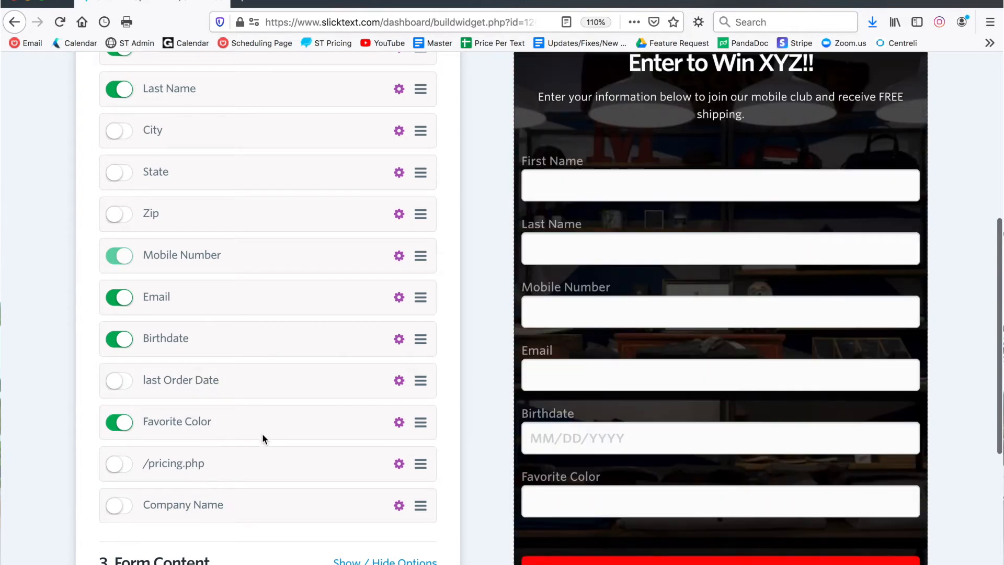
scroll(262, 438, "up", 5)
scroll(263, 438, "up", 1)
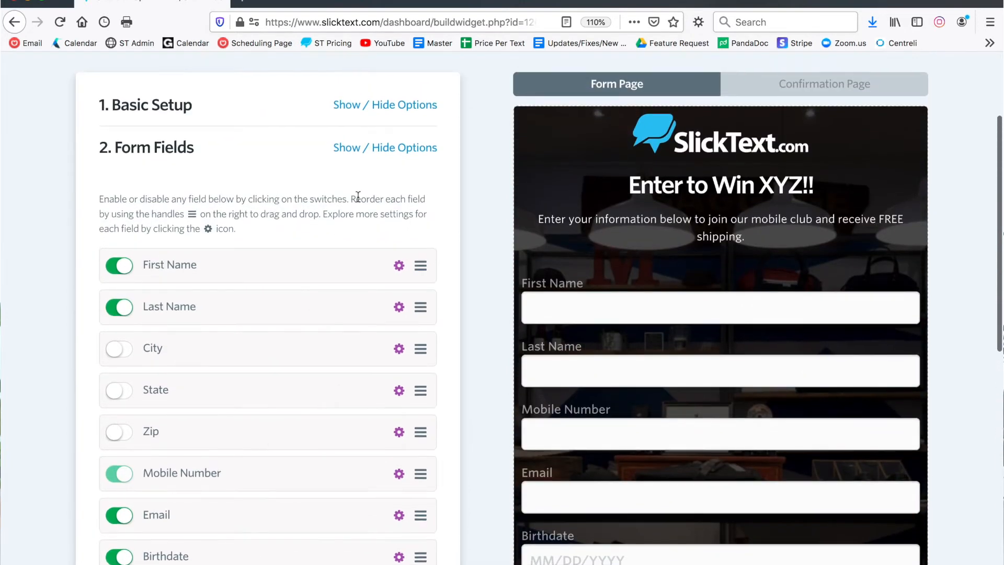
Step: Collapse the Form Fields options, open the Form Content options and slightly reduce the logo size
left_click(393, 149)
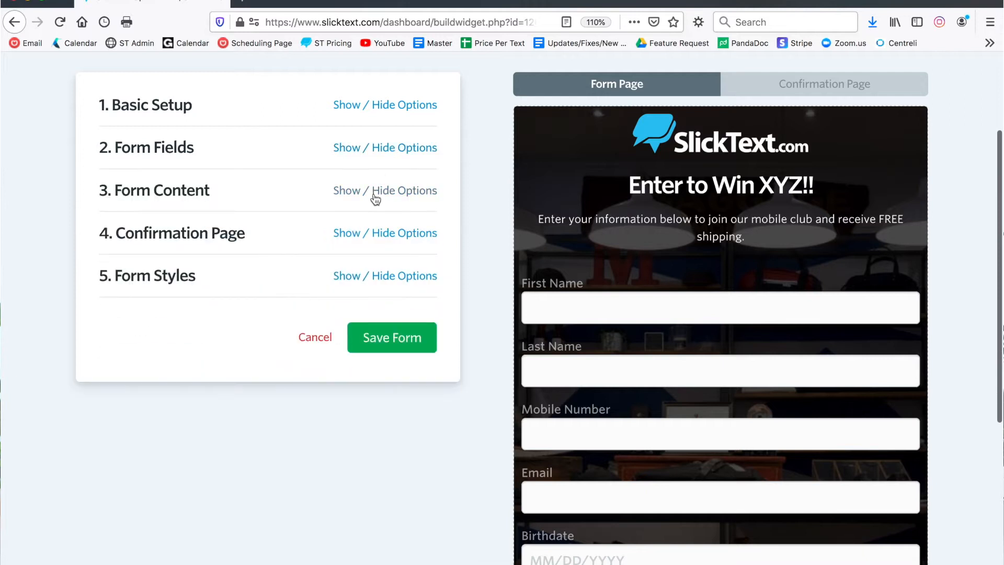
left_click(375, 198)
scroll(307, 213, "down", 3)
left_click(294, 147)
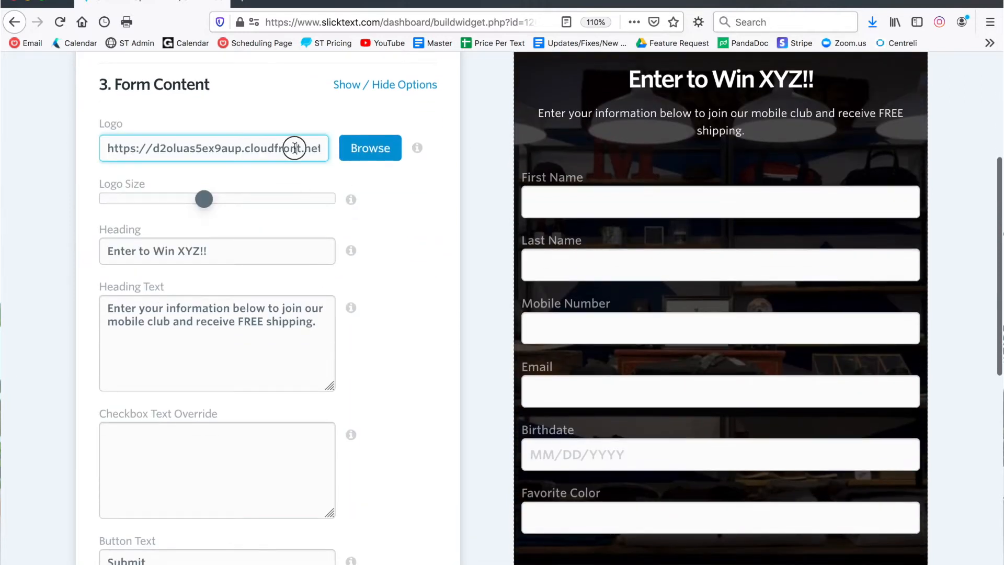
left_click_drag(204, 199, 197, 199)
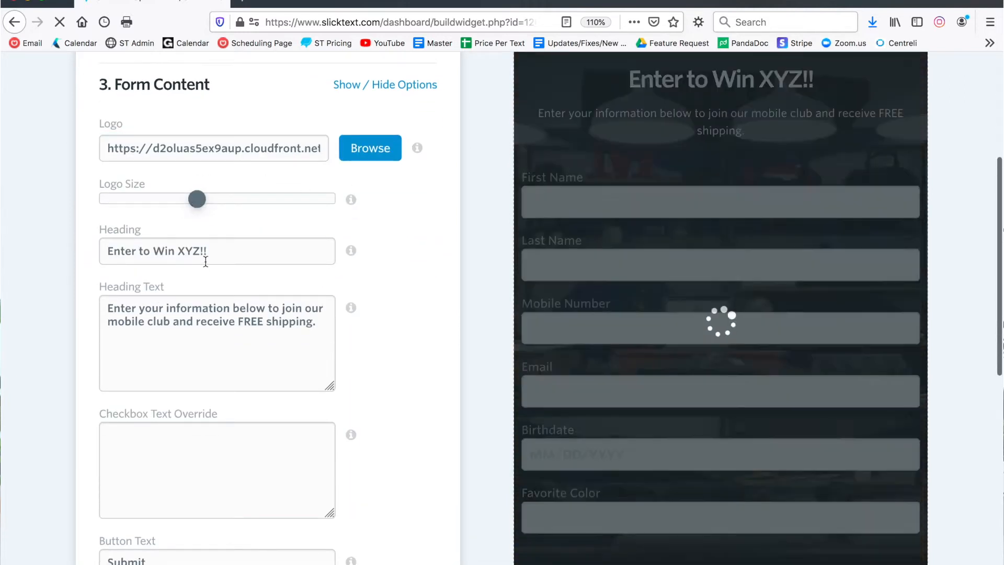
Step: Replace the form's heading with "Complete Profile Below"
left_click_drag(217, 252, 83, 251)
key("BackSpace")
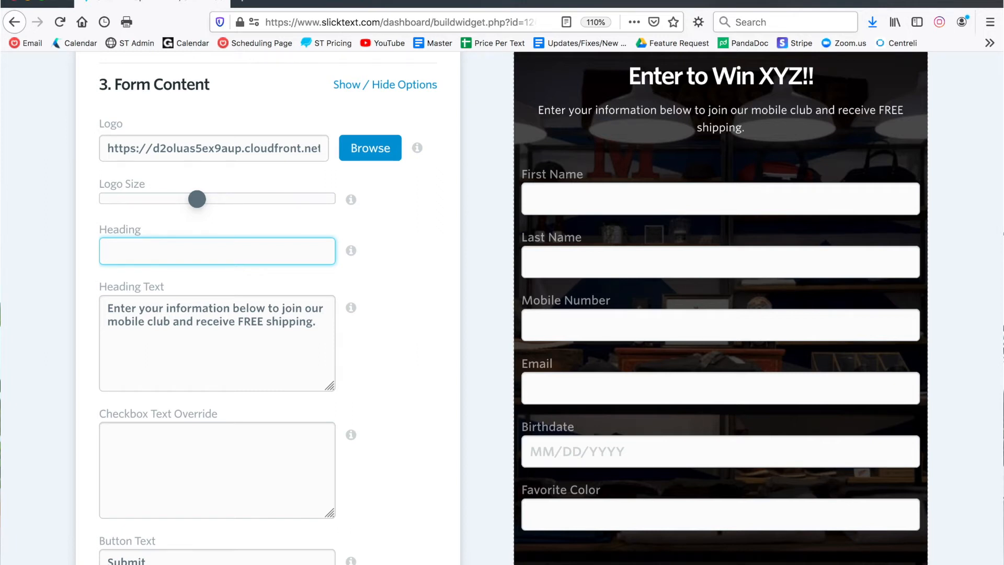
type("Complete Profile Below")
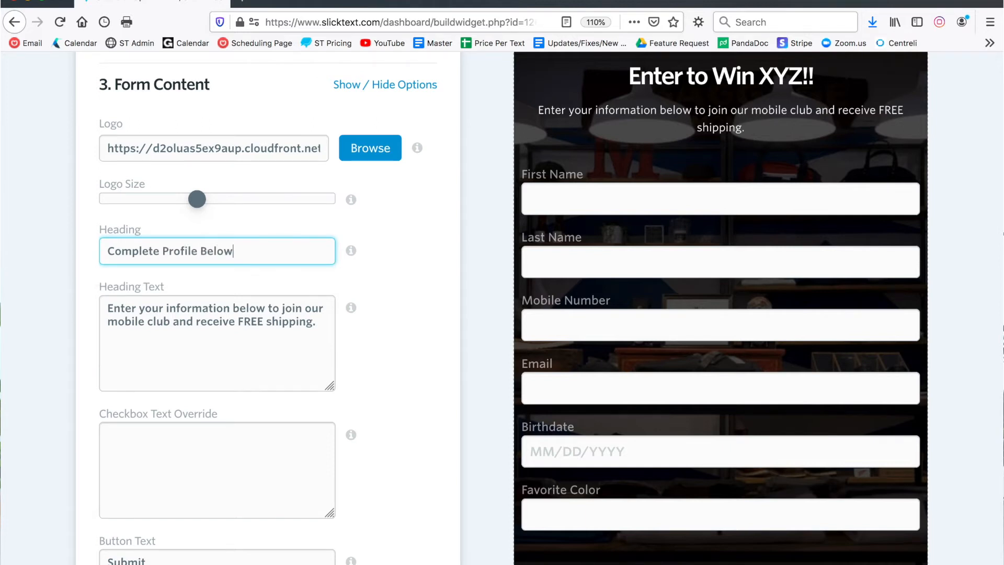
Step: Set the heading text to "Enter your information below to update your preferences and provide with additional information and entries into the contest."
left_click_drag(316, 321, 80, 293)
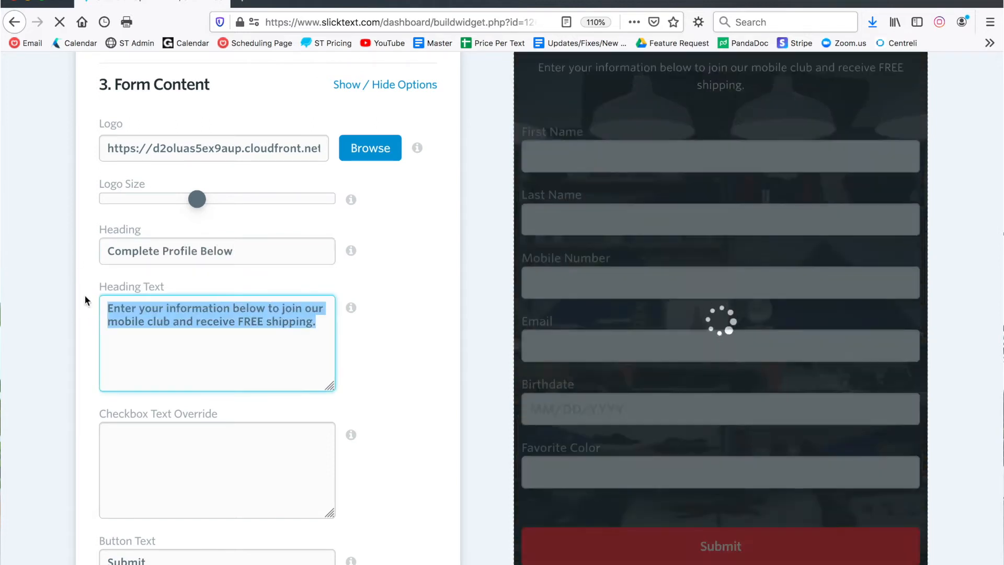
key("BackSpace")
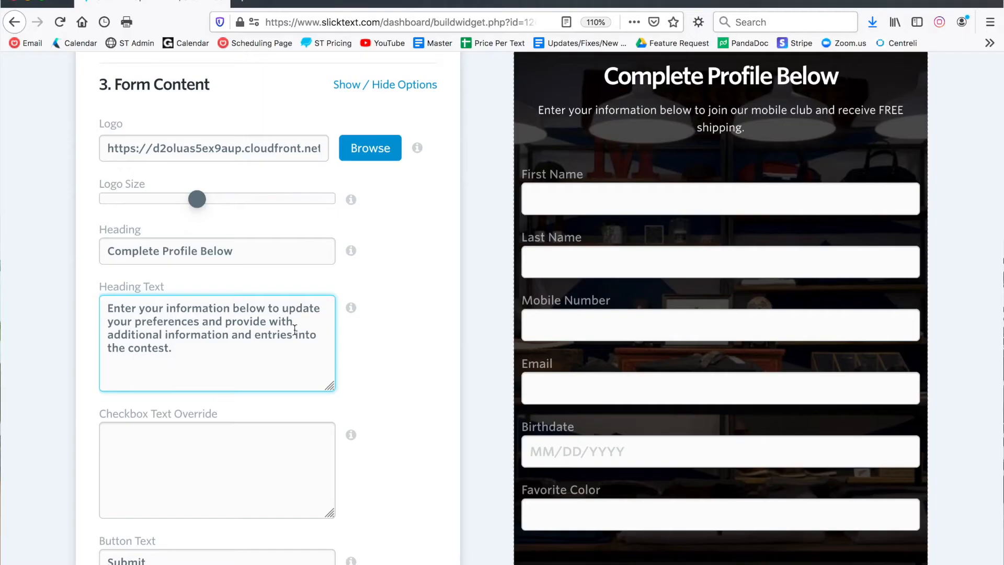
left_click(379, 338)
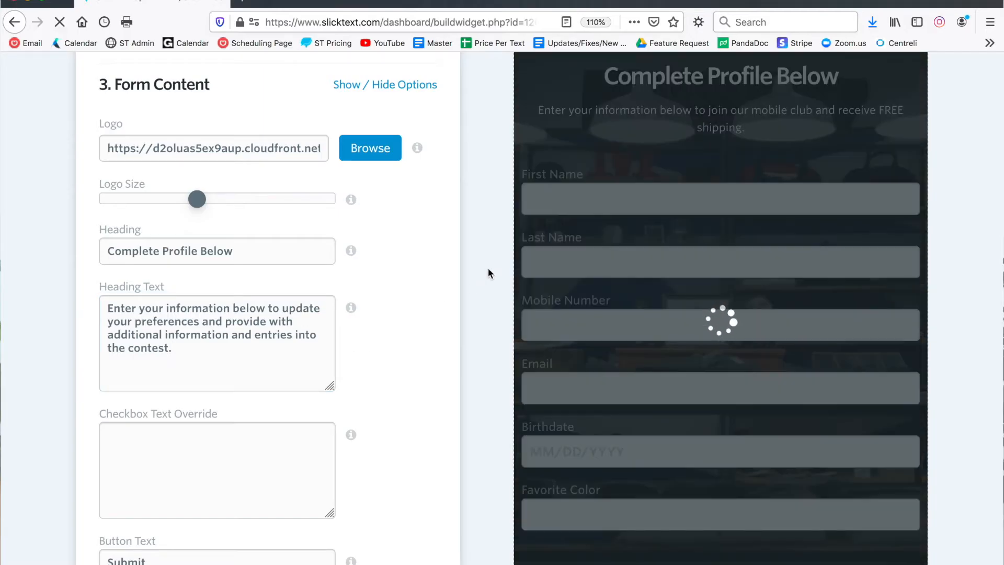
Step: Try "scliktext.com" as the submit button's Button Target and clear the entry
scroll(485, 214, "down", 5)
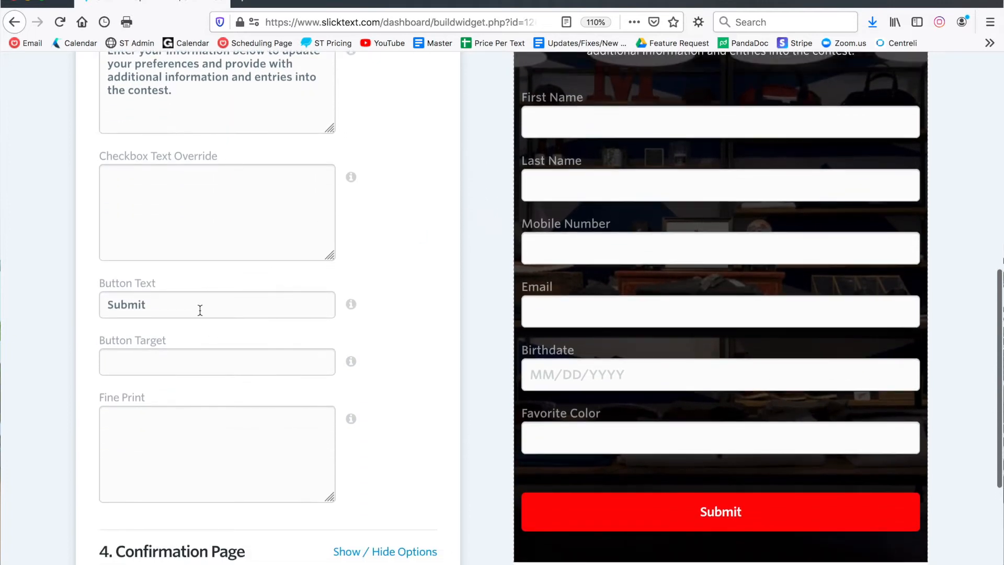
left_click_drag(168, 301, 50, 302)
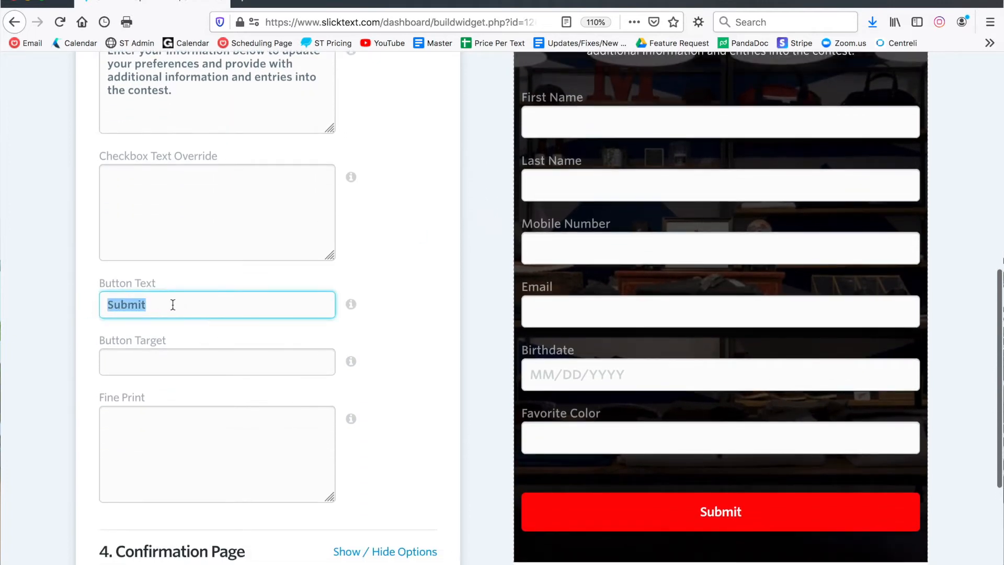
scroll(307, 320, "down", 3)
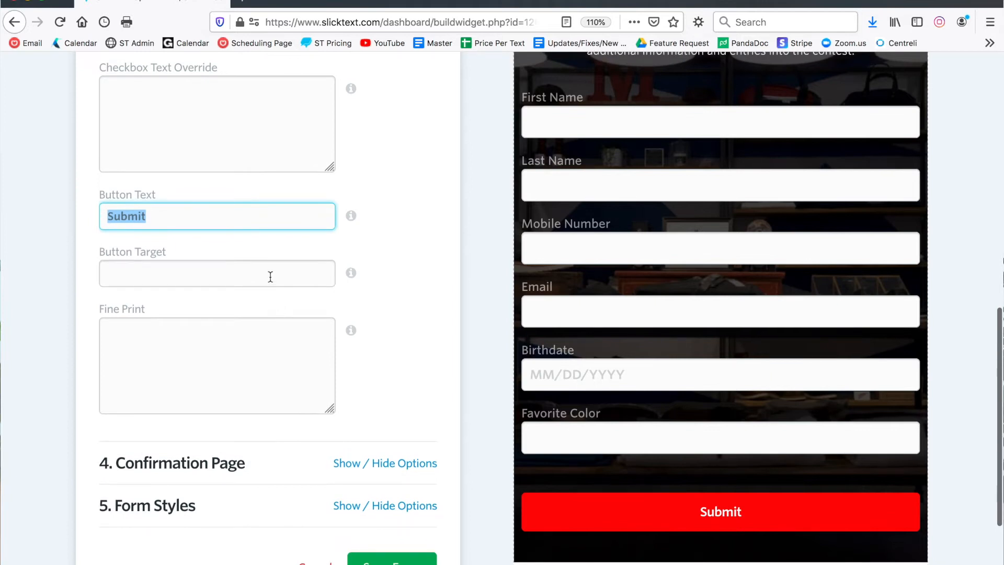
left_click(271, 273)
left_click(212, 276)
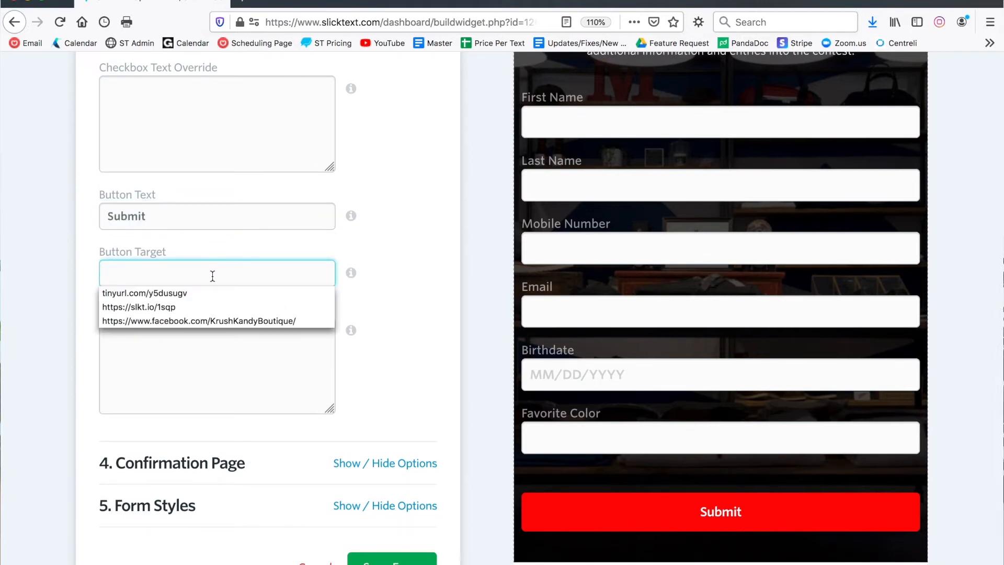
left_click(212, 276)
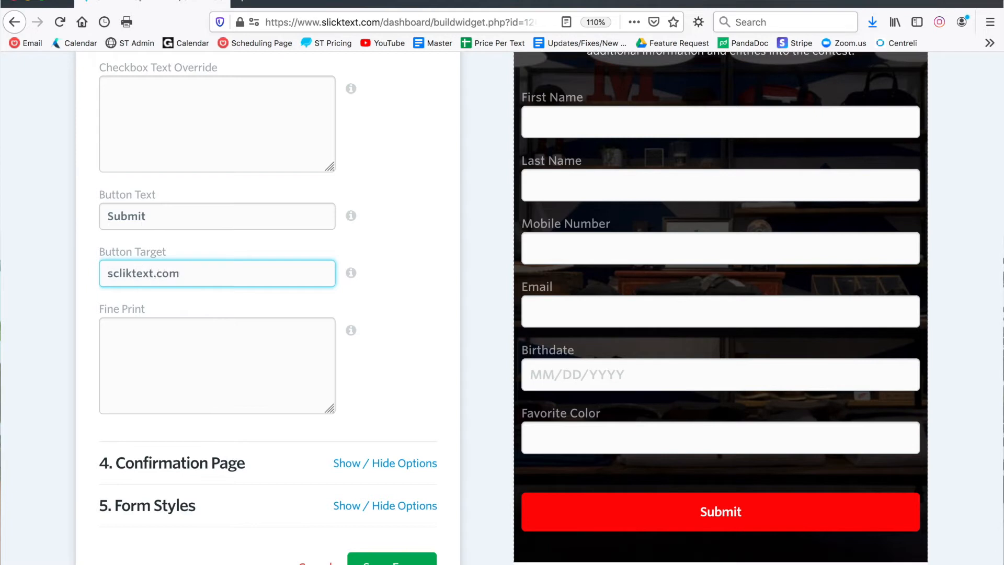
key("super+a")
key("BackSpace")
Step: Collapse the Form Content options and set the Confirmation Page Heading to "Registration Complete!"
scroll(457, 294, "up", 7)
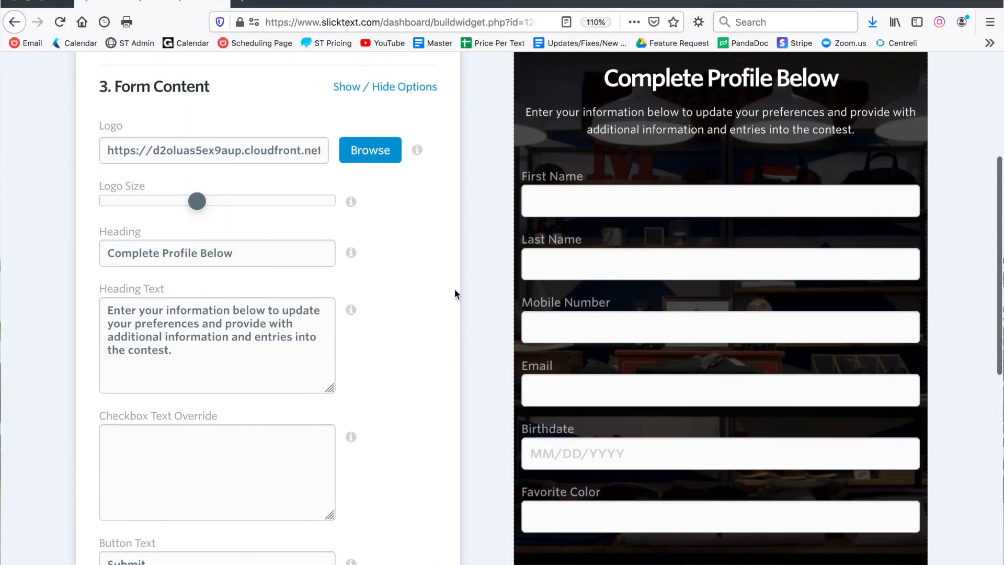
left_click(427, 94)
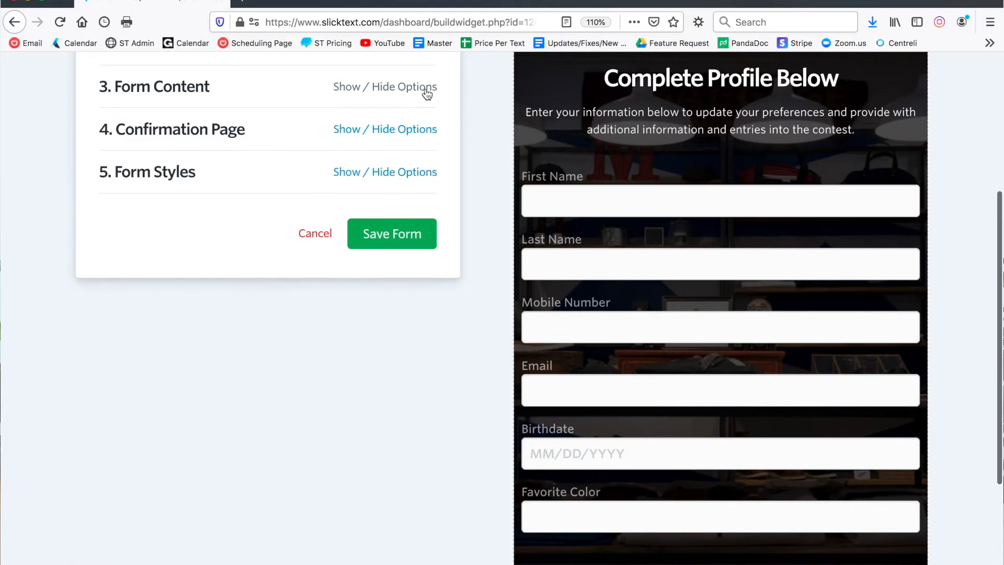
left_click(413, 130)
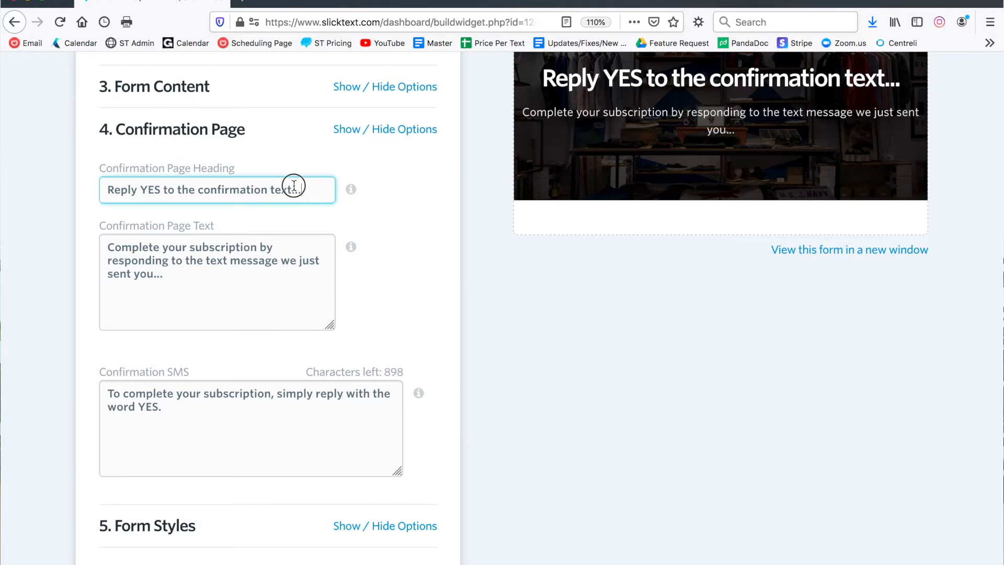
left_click_drag(292, 189, 88, 179)
key("BackSpace")
type("Regi")
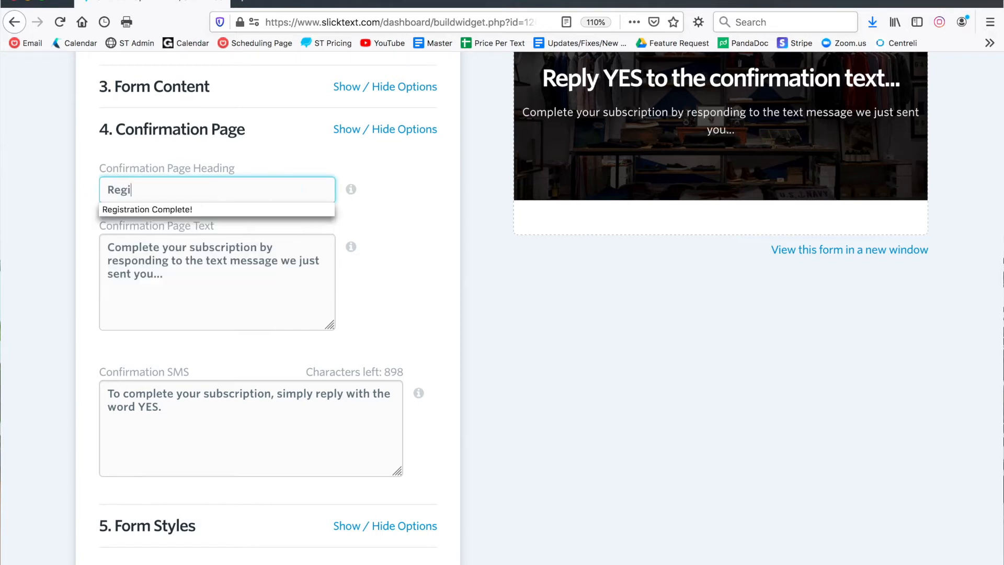
type("stration Complete!")
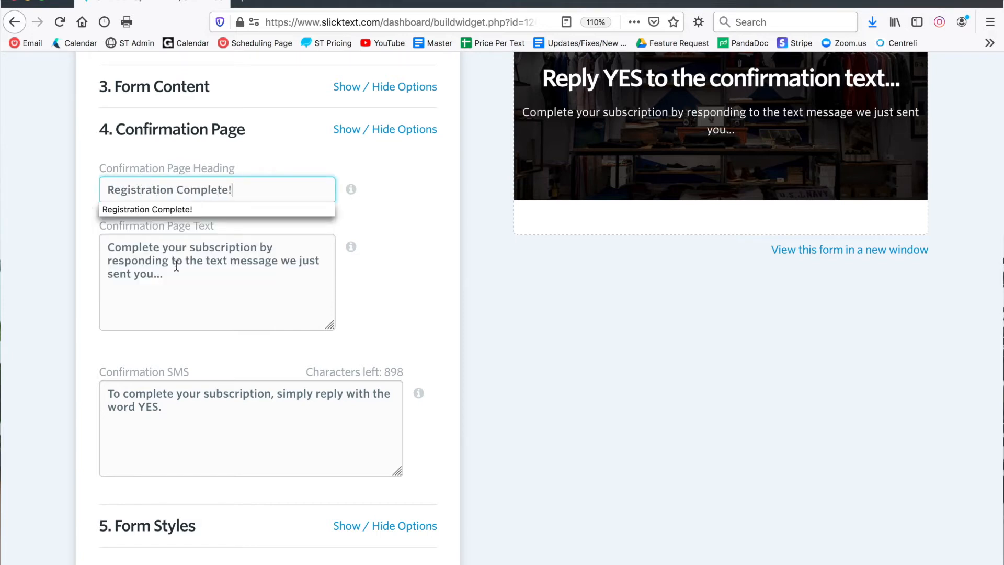
Step: Set the Confirmation Page Text to "Thank you for providing additional details. You double entry into the contest has been confirmed."
left_click_drag(176, 267, 87, 246)
type("Thank")
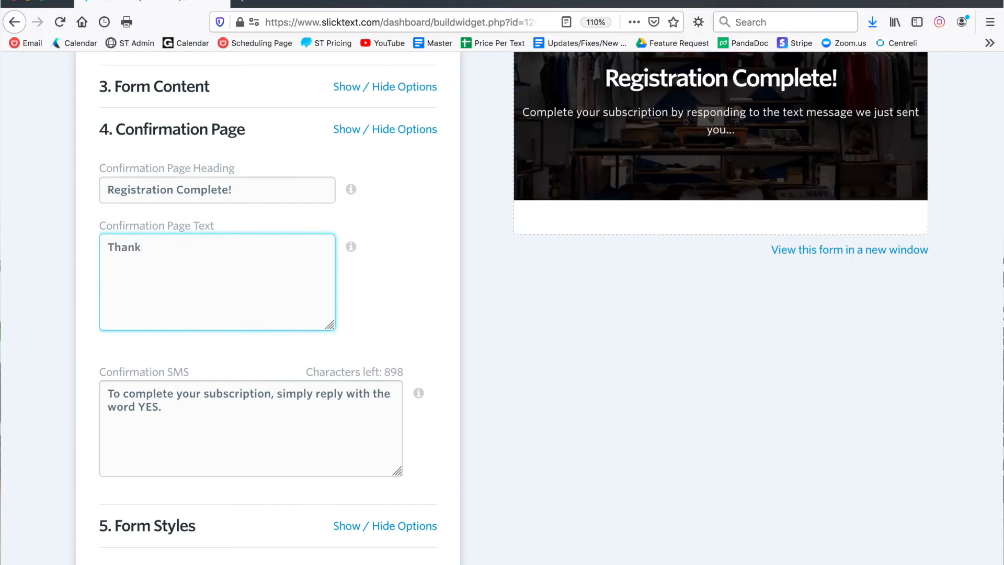
type(" you for providing additional de")
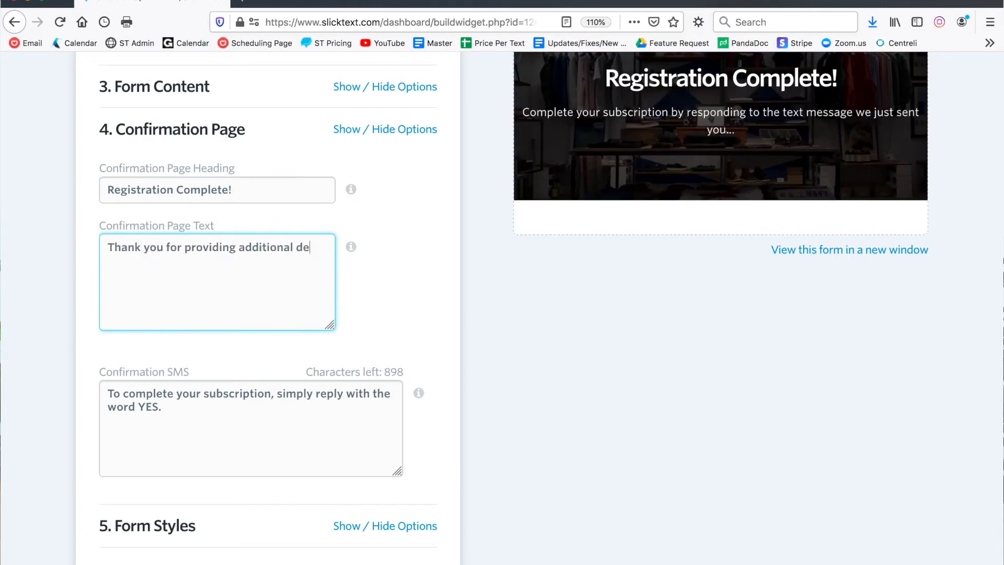
type("tails. You double entry into the contest has been confirmed.")
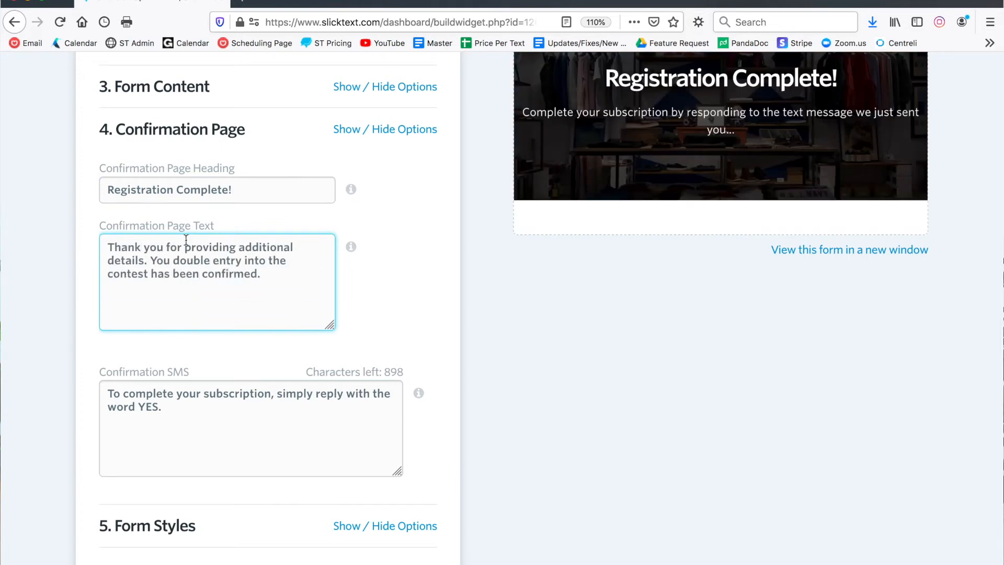
left_click(409, 322)
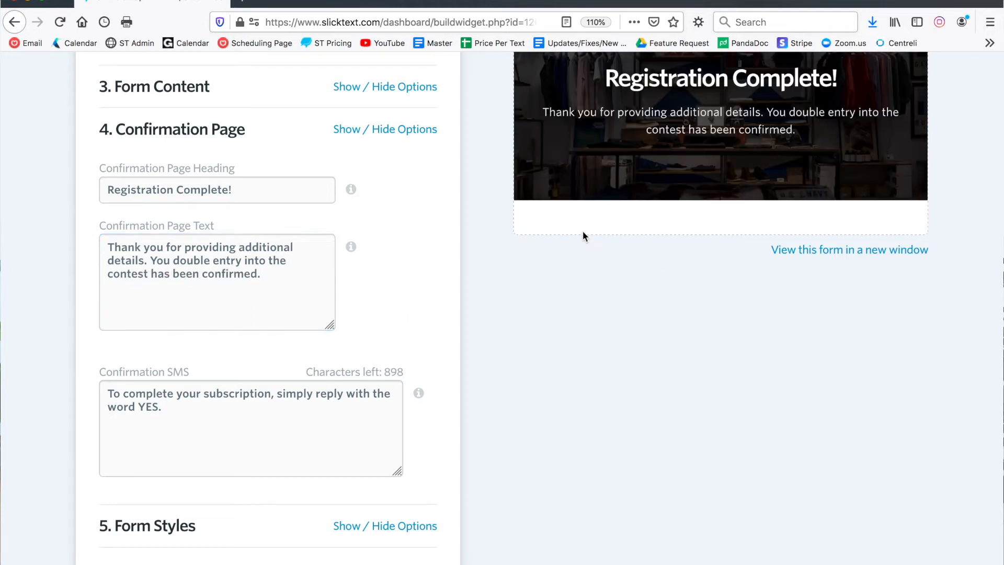
Step: Check the confirmation page preview and select the Confirmation SMS text
scroll(582, 231, "up", 2)
scroll(583, 231, "down", 2)
scroll(386, 241, "down", 1)
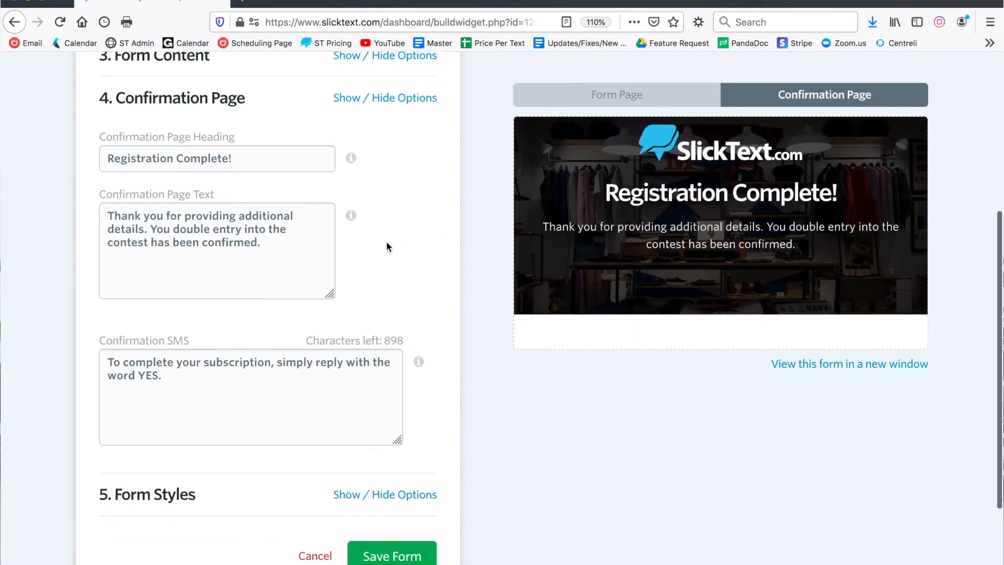
scroll(387, 243, "down", 1)
left_click_drag(184, 325, 97, 294)
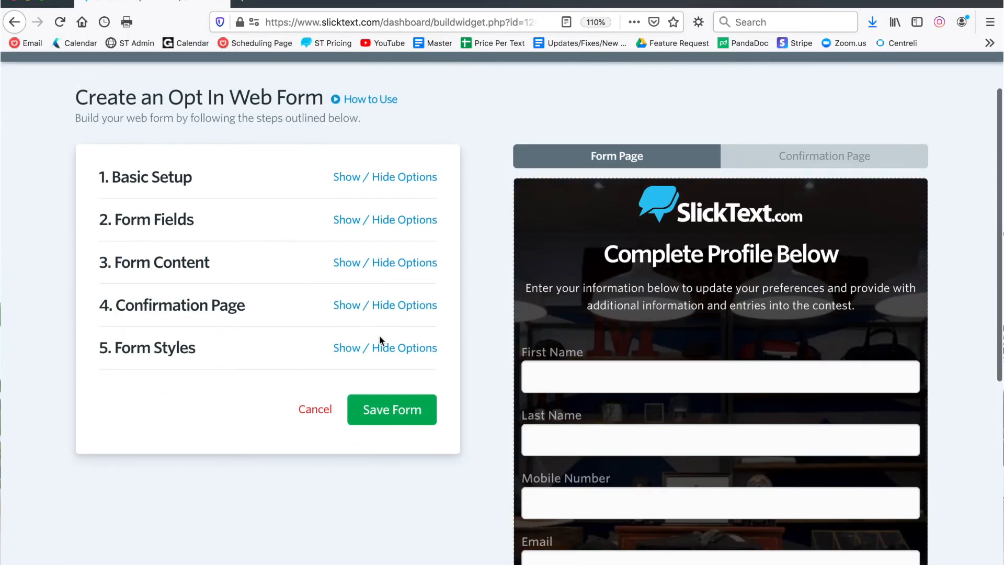
Step: Collapse the Confirmation Page options and open the Form Styles options at the Background Image setting
left_click(375, 348)
scroll(375, 224, "down", 10)
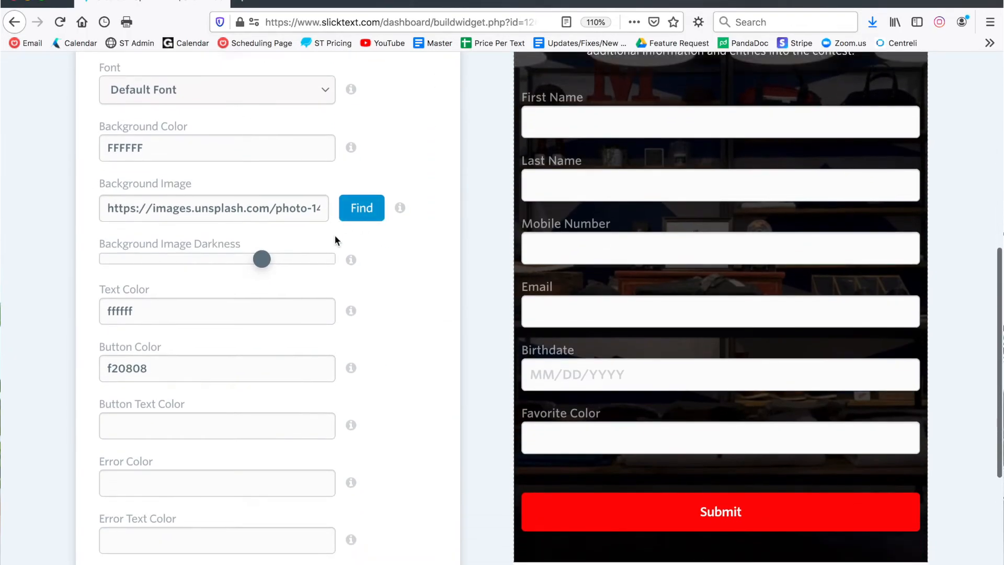
scroll(336, 235, "up", 1)
left_click(292, 248)
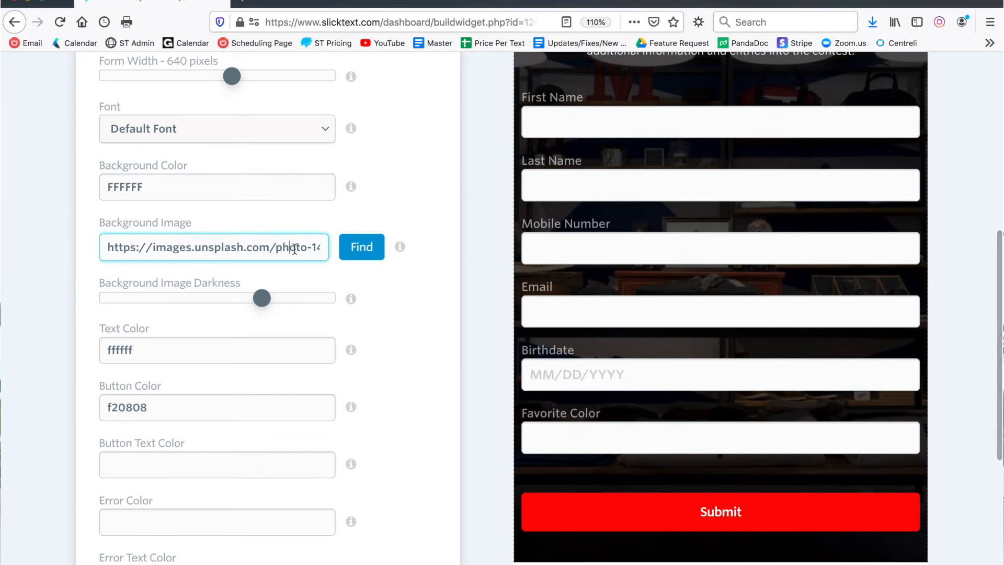
Step: Search the royalty-free background images for "retail", look at the upload alternative and close the image finder without choosing one
left_click(366, 246)
left_click(361, 326)
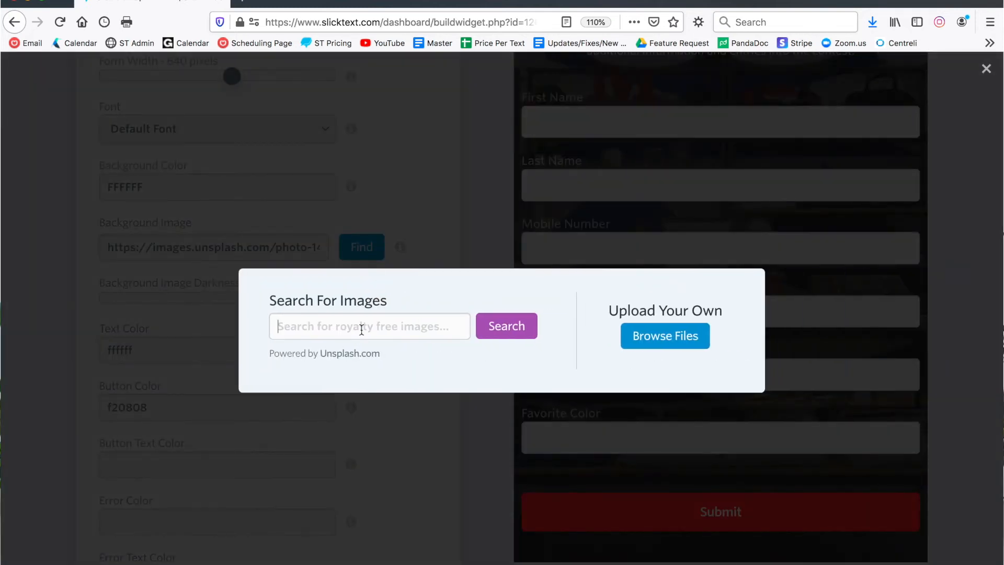
type("retail")
key("Return")
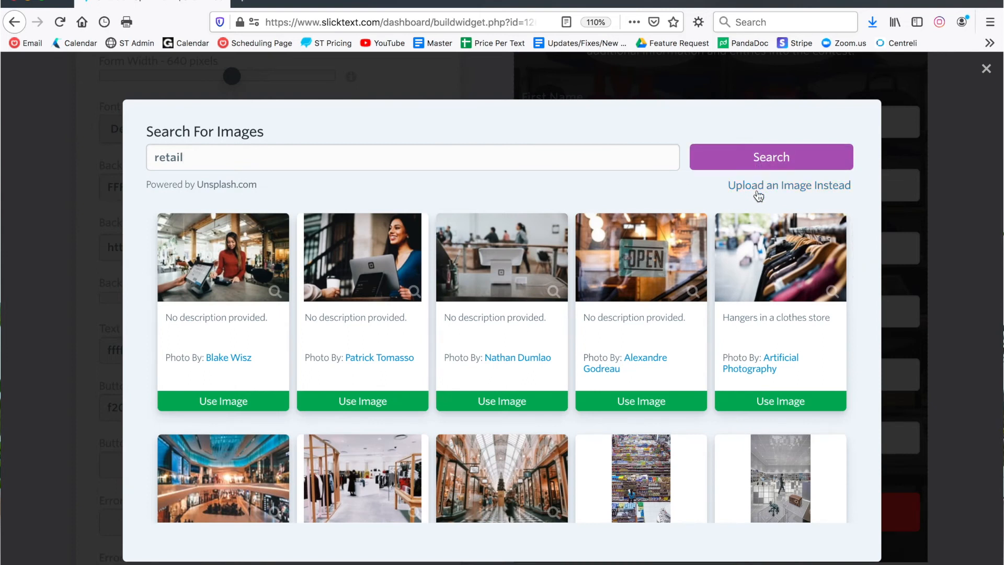
left_click_drag(721, 187, 781, 192)
left_click_drag(836, 186, 853, 188)
left_click(986, 70)
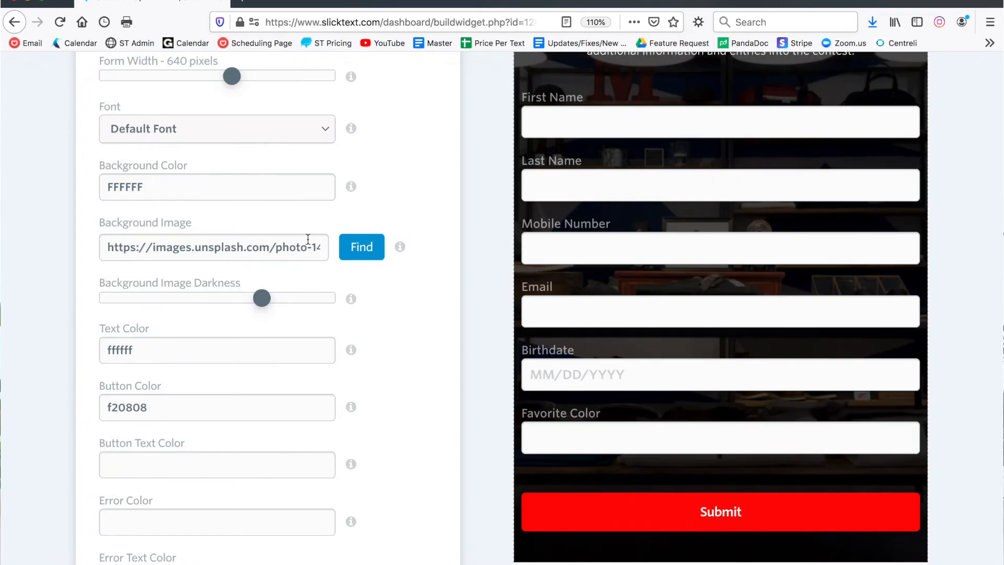
Step: Lower the Background Image Darkness to about the middle of its range
scroll(397, 347, "up", 3)
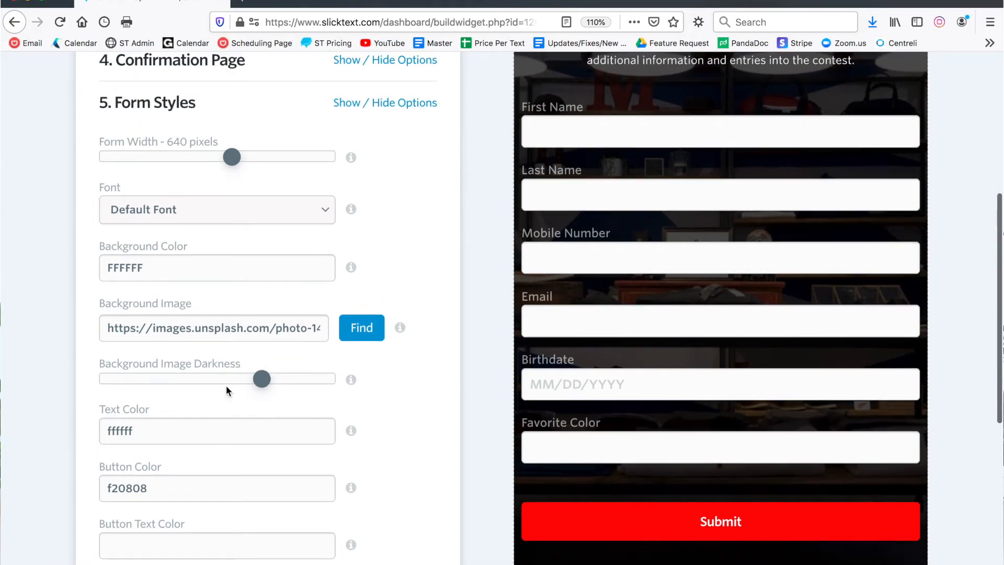
left_click_drag(262, 384, 220, 380)
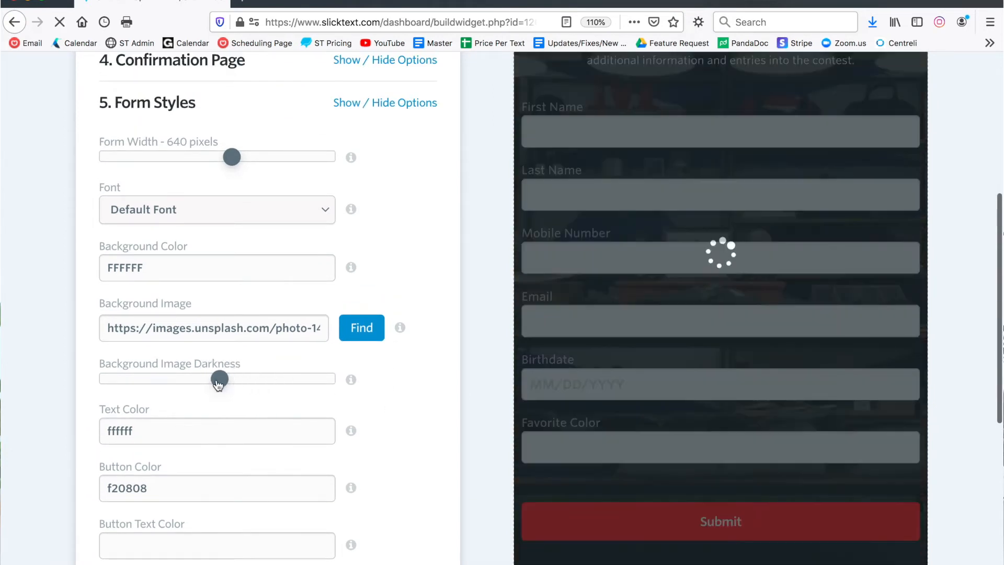
left_click(180, 428)
left_click(90, 388)
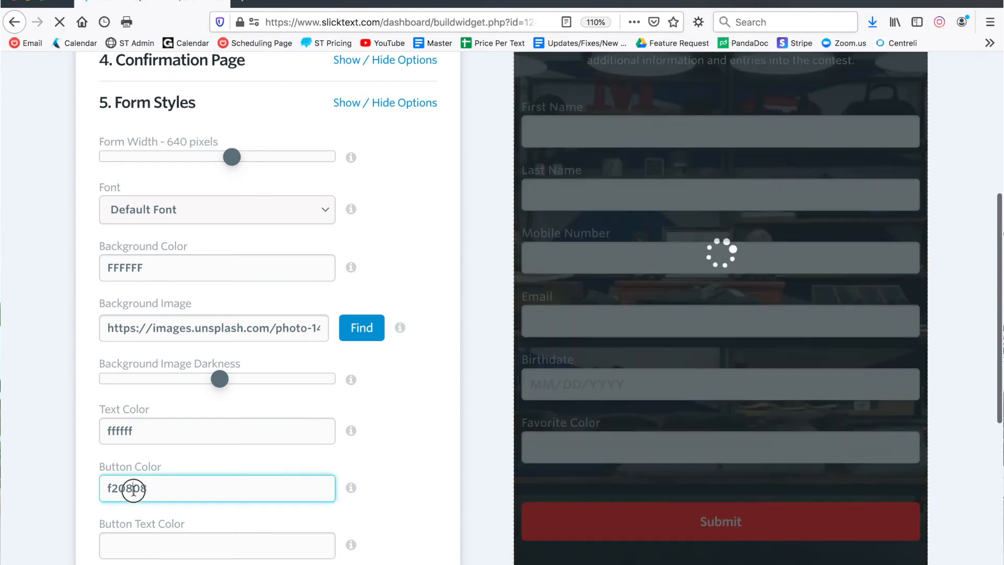
left_click(133, 488)
left_click(415, 415)
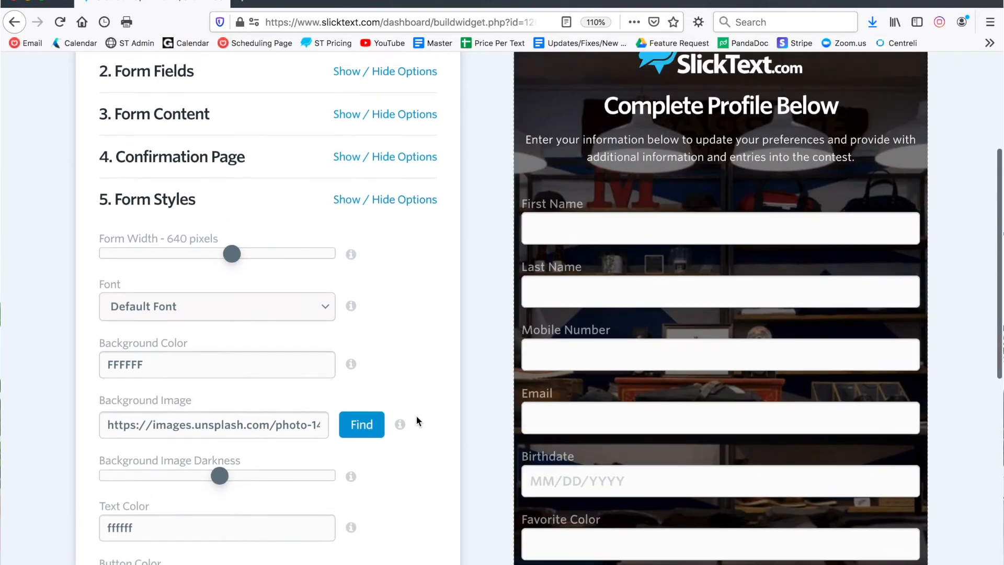
Step: Save the finished web form
scroll(416, 415, "down", 5)
scroll(417, 418, "down", 5)
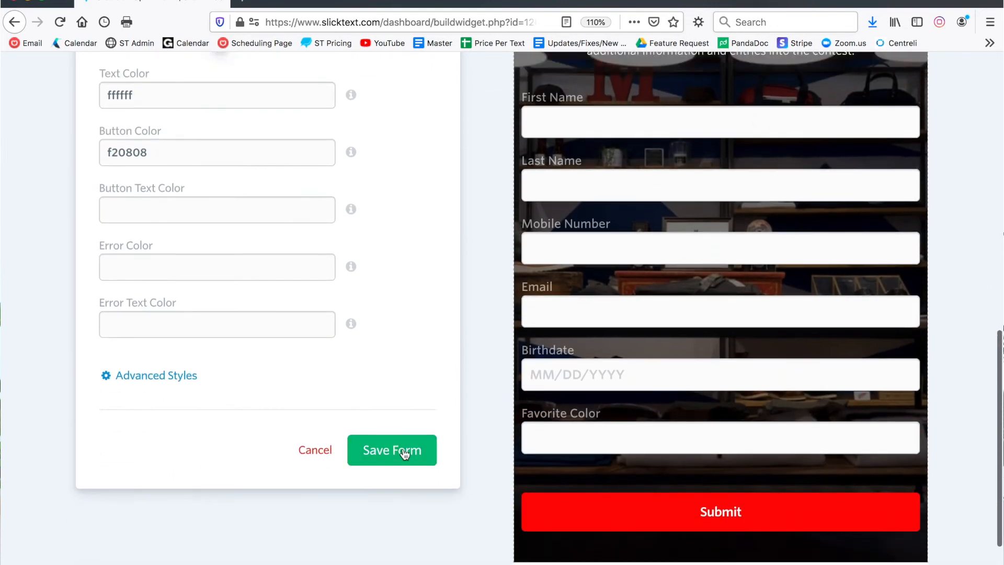
left_click(404, 453)
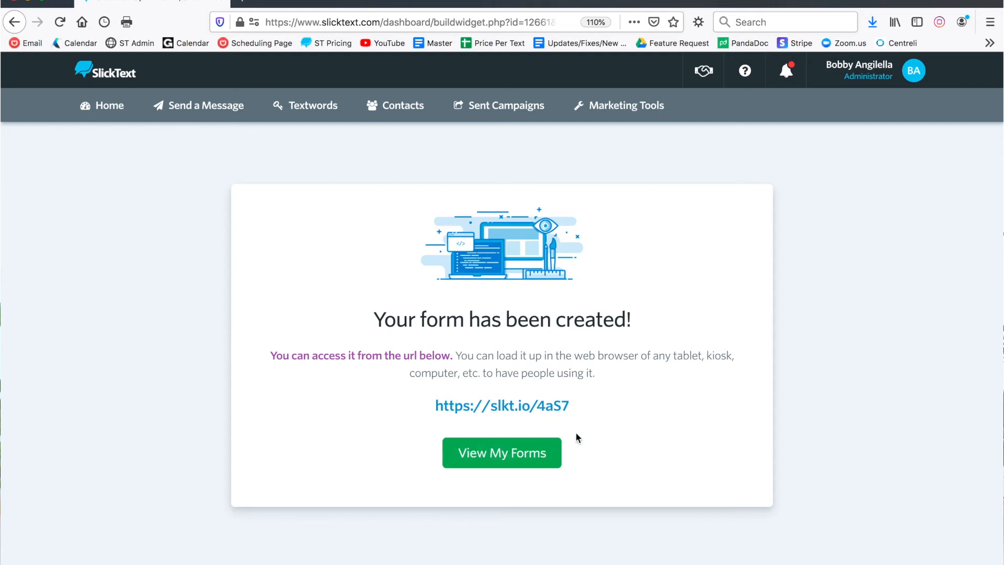
left_click_drag(583, 411, 440, 410)
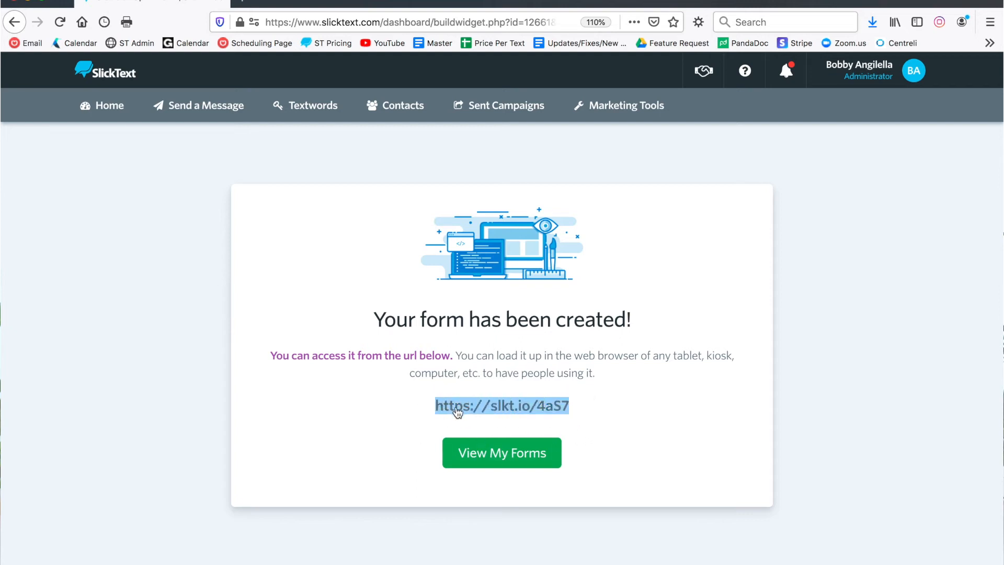
right_click(457, 413)
left_click(470, 481)
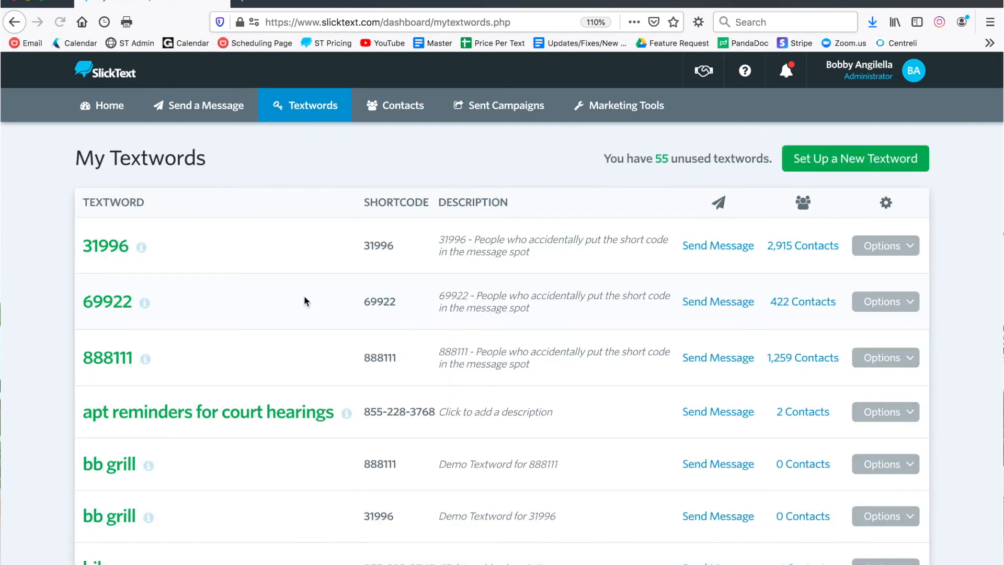
Step: Open the settings of the "bb grill" textword on shortcode 888111 from the list of textwords
scroll(305, 300, "down", 3)
left_click(880, 303)
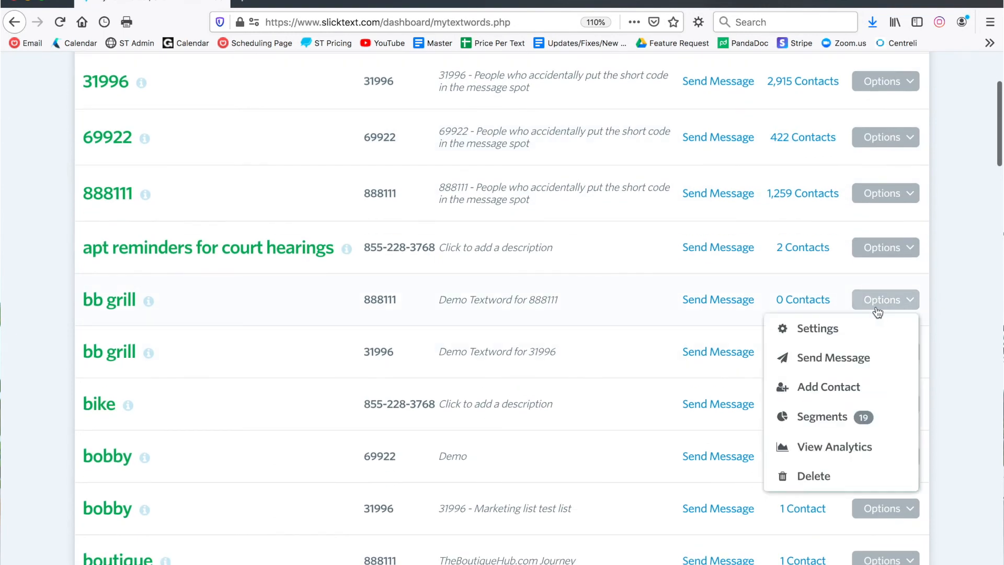
left_click(835, 328)
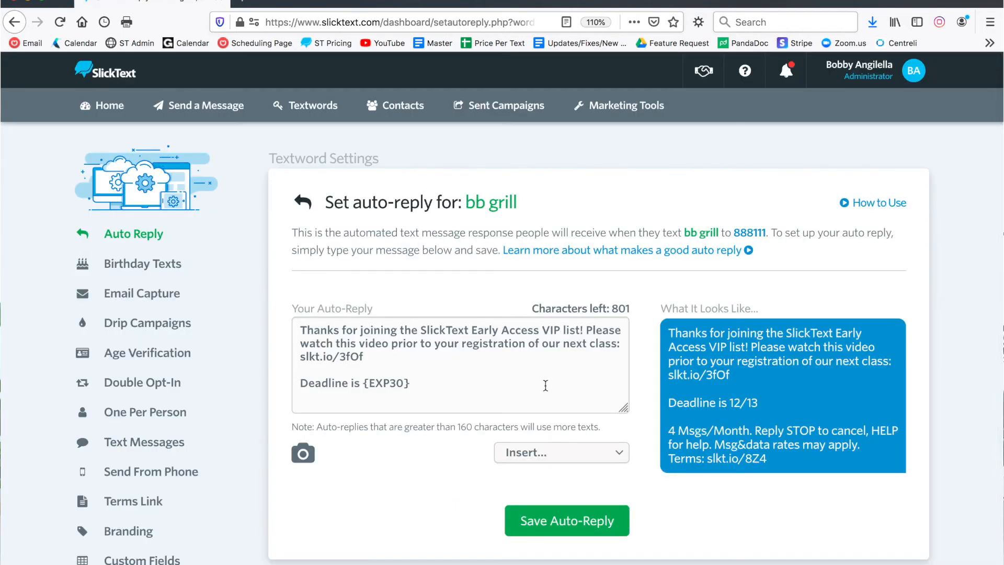
left_click_drag(625, 409, 625, 478)
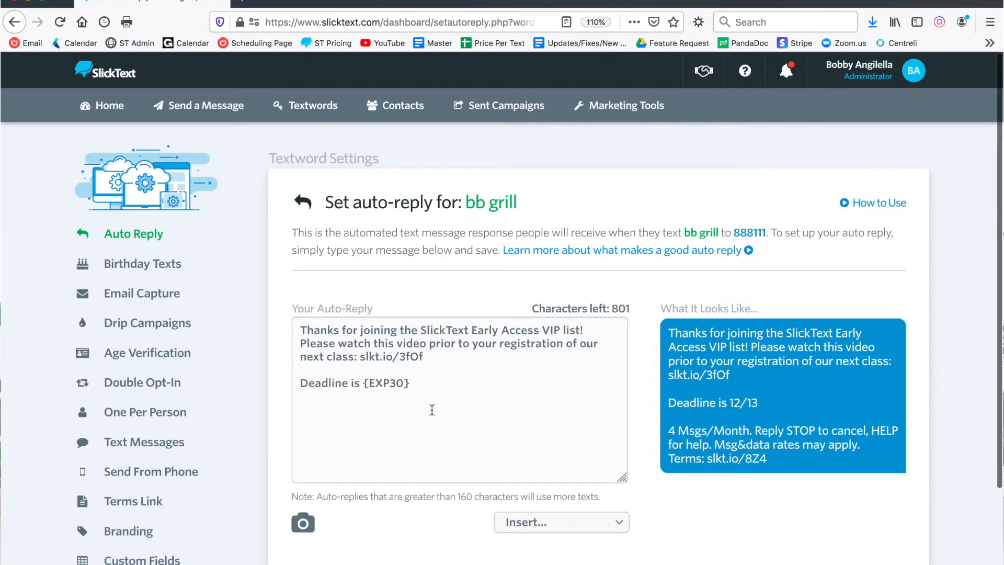
left_click_drag(438, 358, 300, 343)
type("Please complete your registration here")
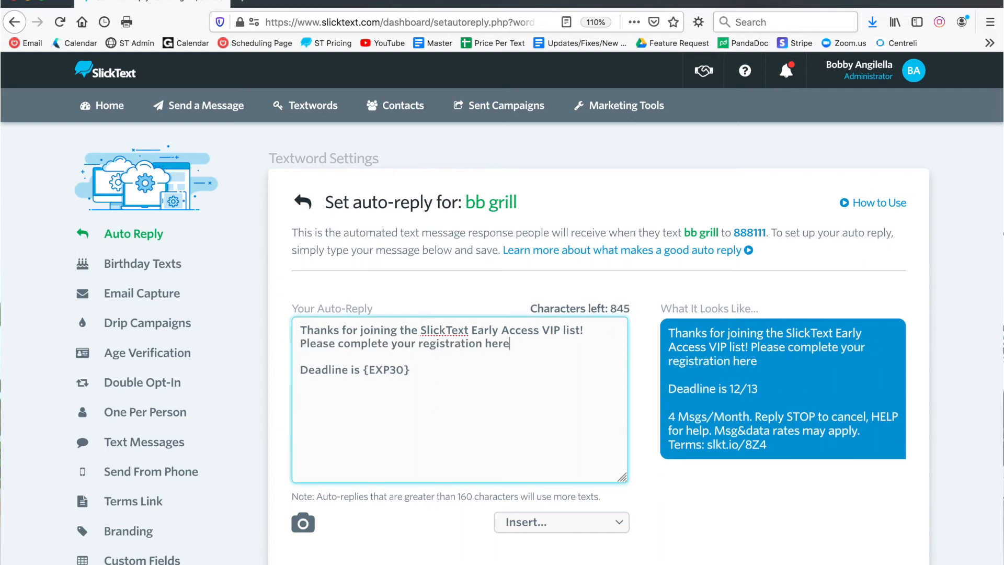
type(":")
key("ctrl+v")
scroll(610, 401, "down", 3)
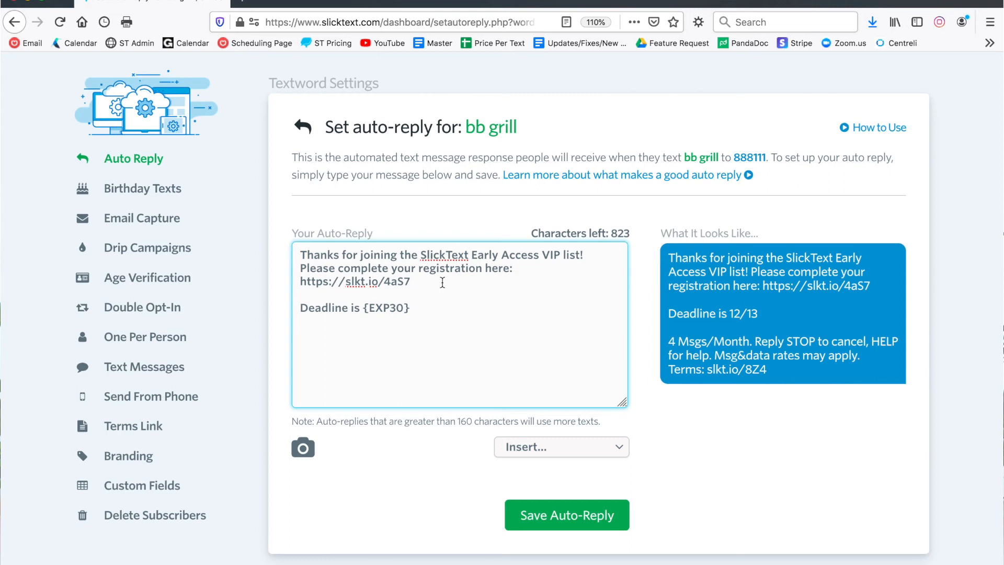
Step: Append "/{{subscriber_id}}" to the form link in the auto-reply and save the auto-reply
left_click_drag(413, 284, 299, 278)
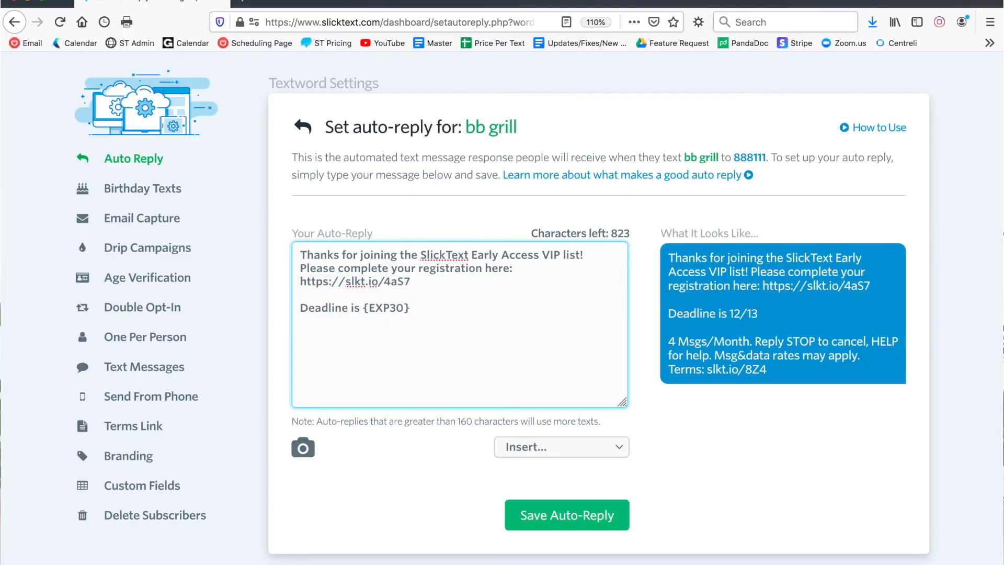
type("/")
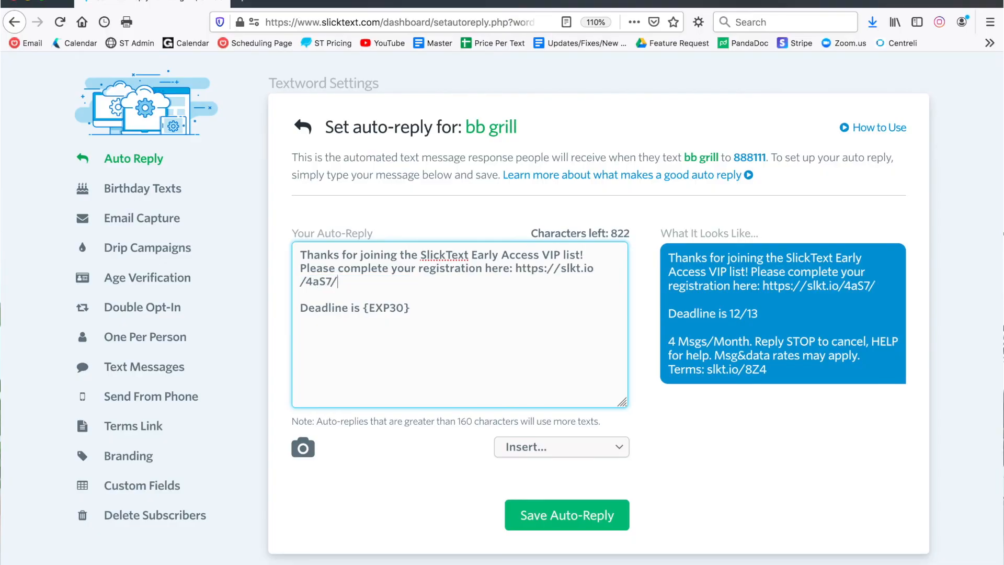
type("{{")
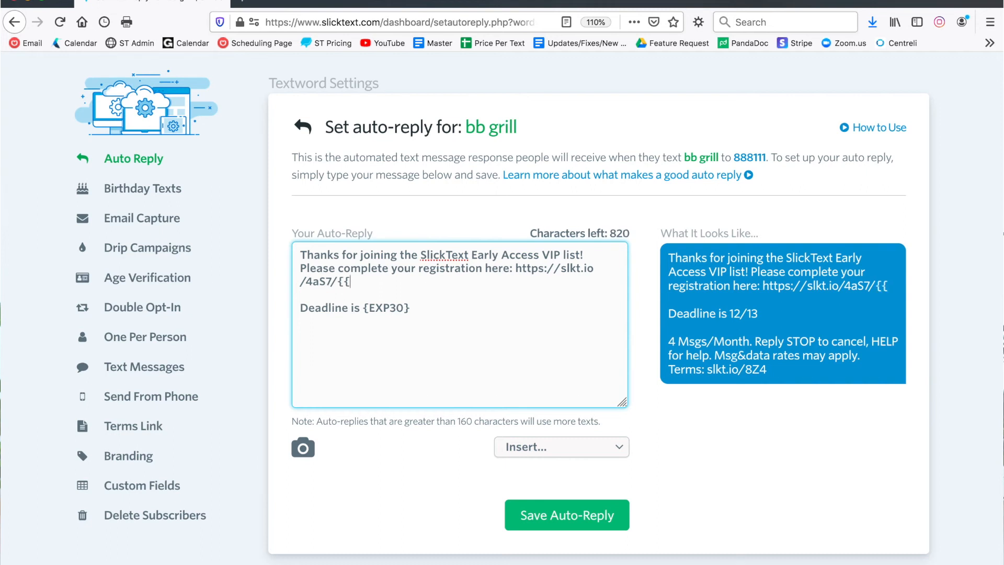
type("subscrib")
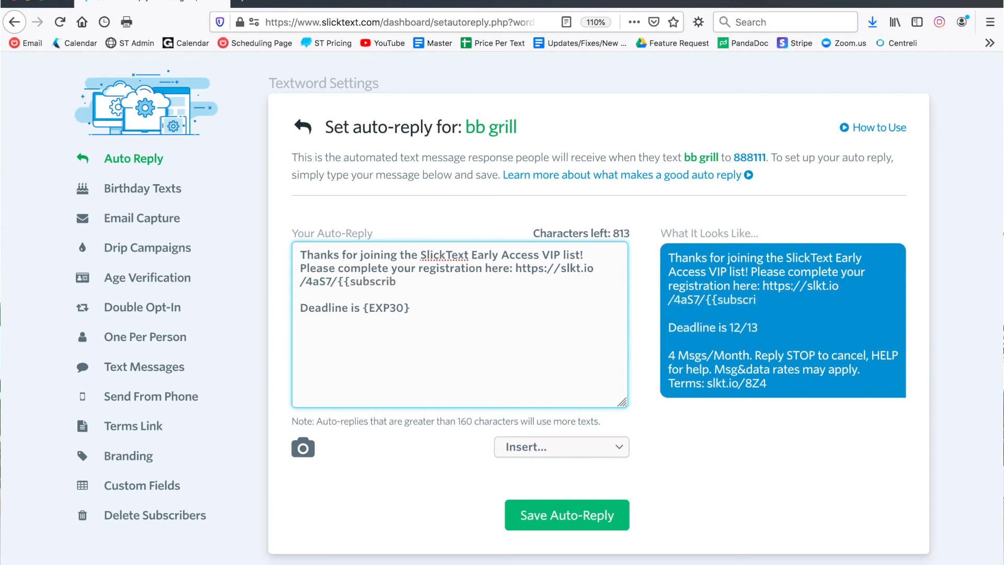
type("er_id")
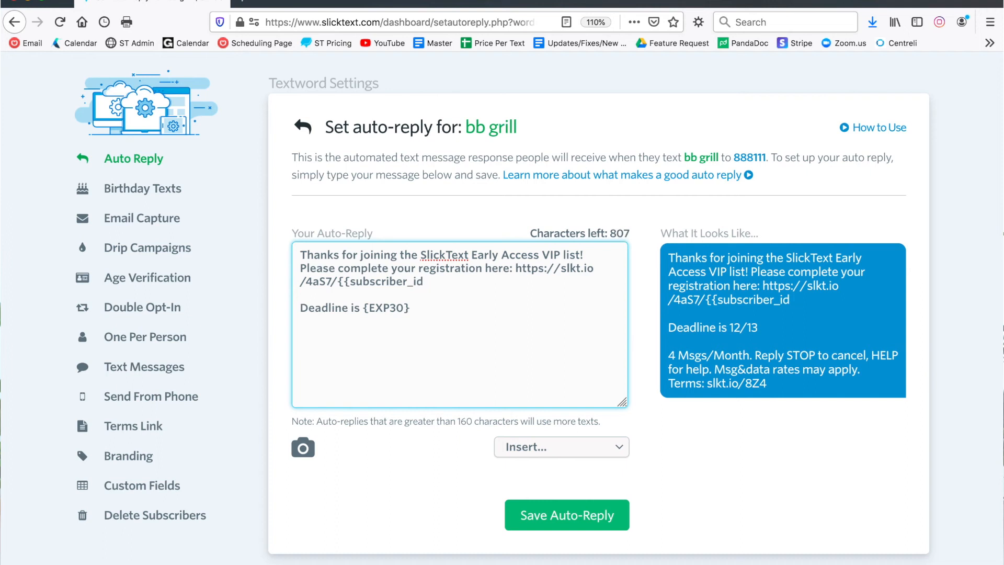
type("}}")
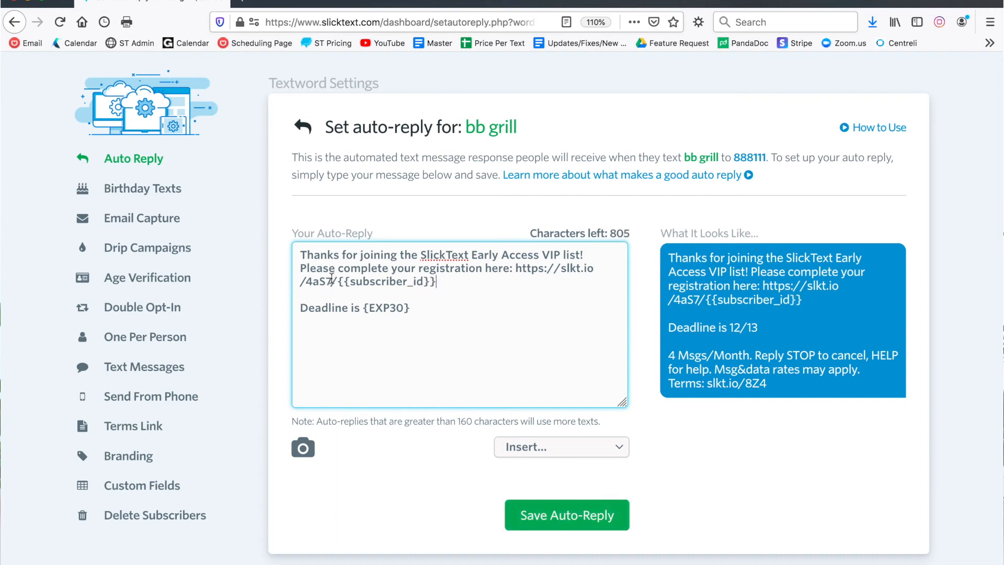
left_click_drag(348, 283, 437, 282)
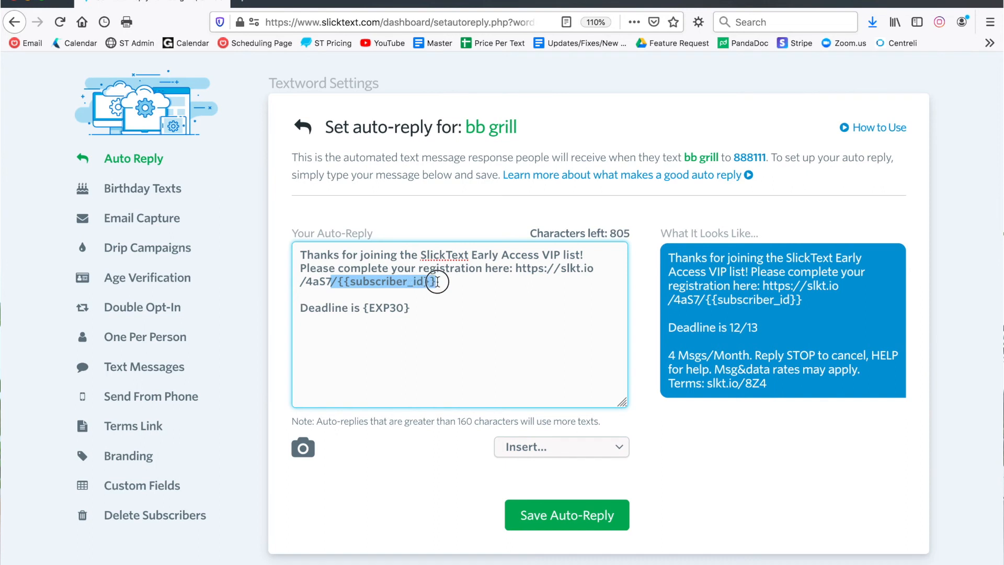
left_click(437, 282)
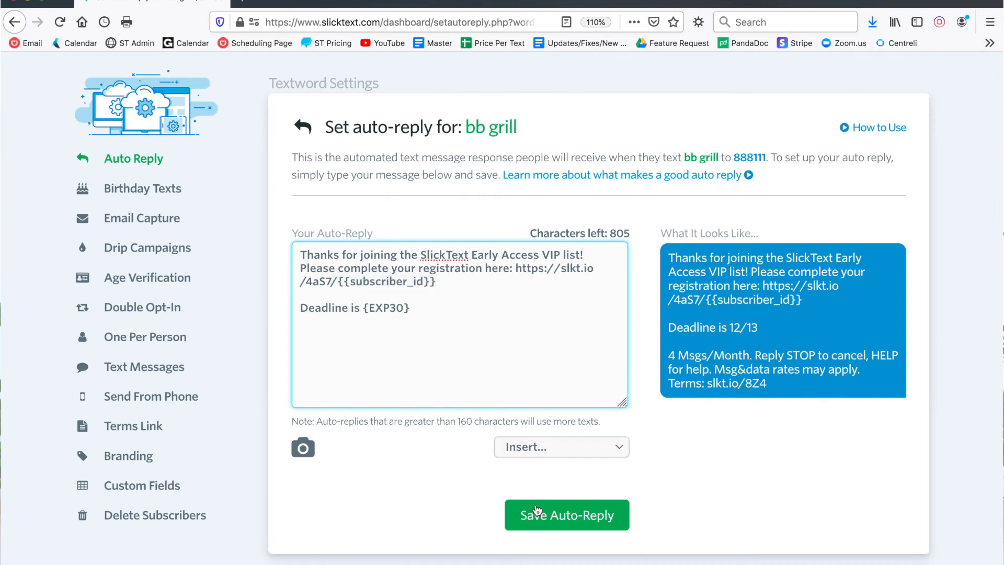
left_click(536, 517)
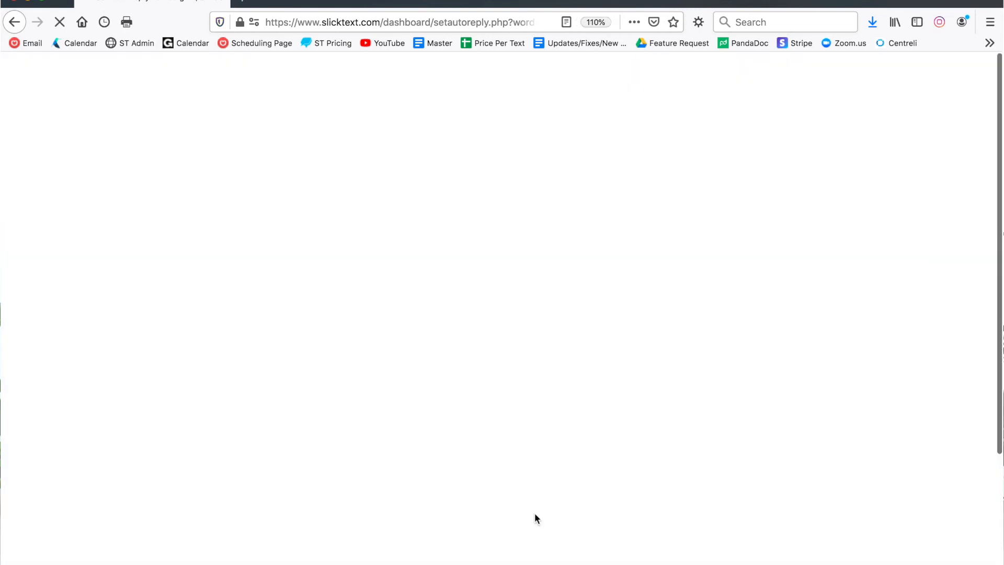